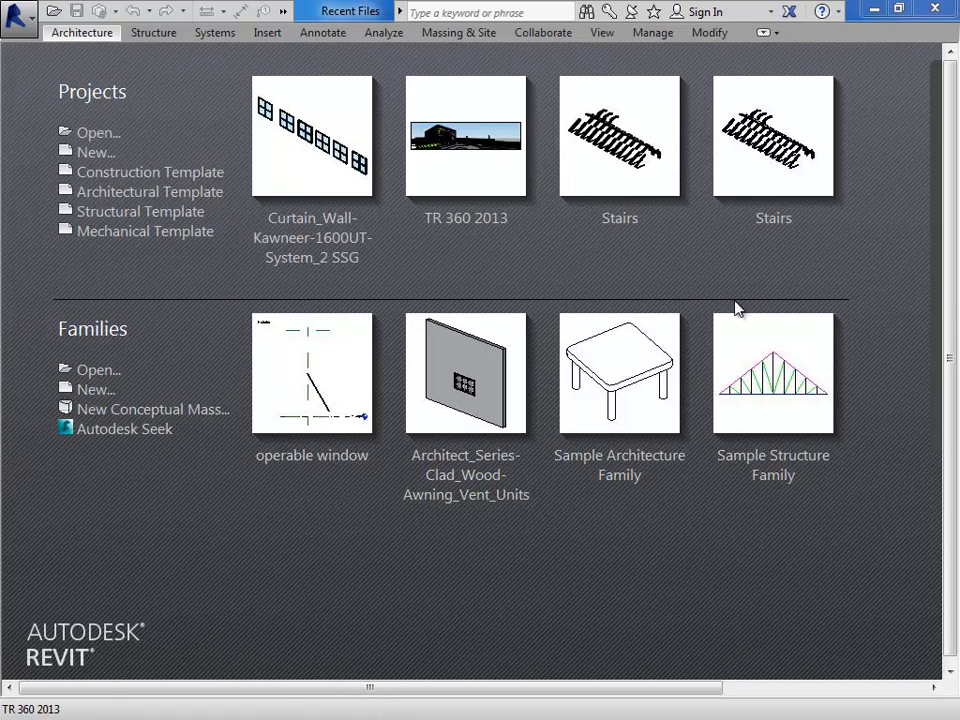
Step: Start a project from the Architectural Template and draw a rectangle of Generic - 200mm walls about 9000 by 7000 mm on Level 1
click(108, 196)
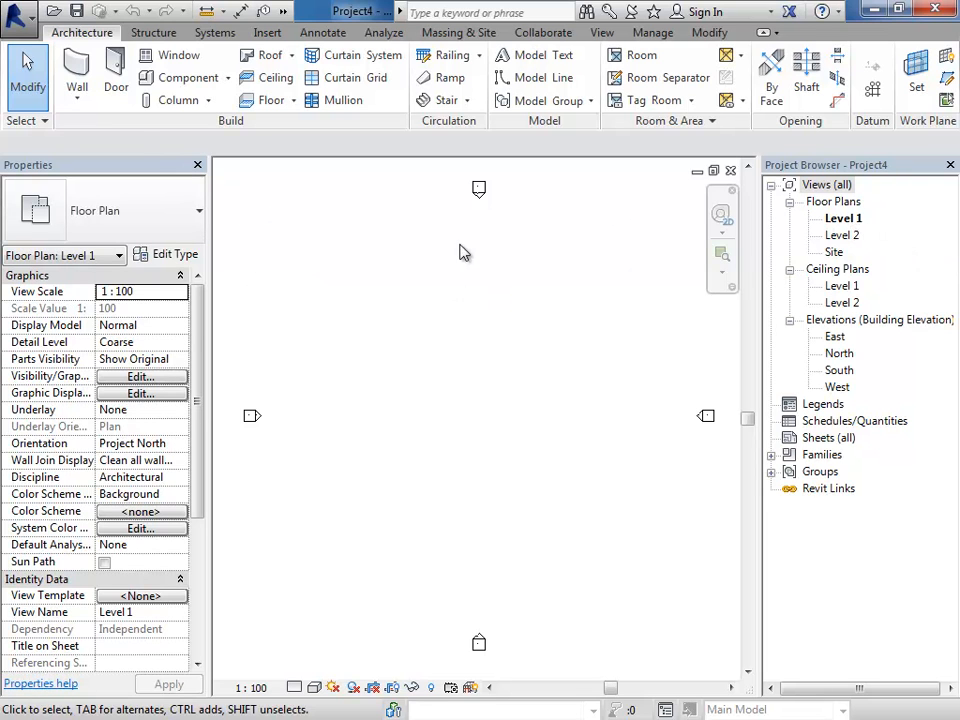
click(77, 70)
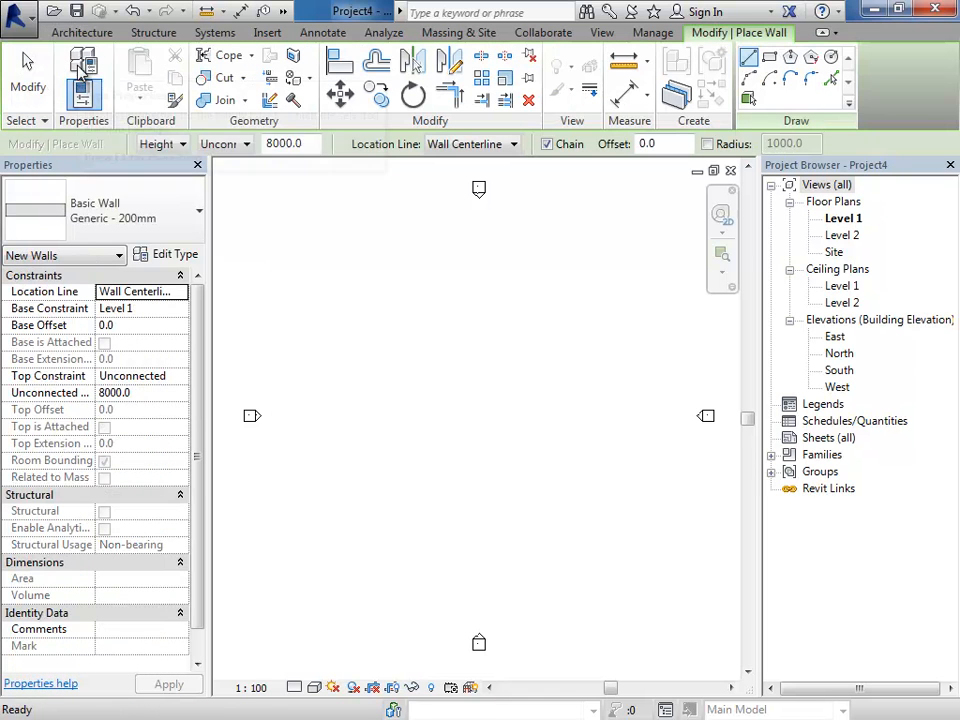
click(243, 144)
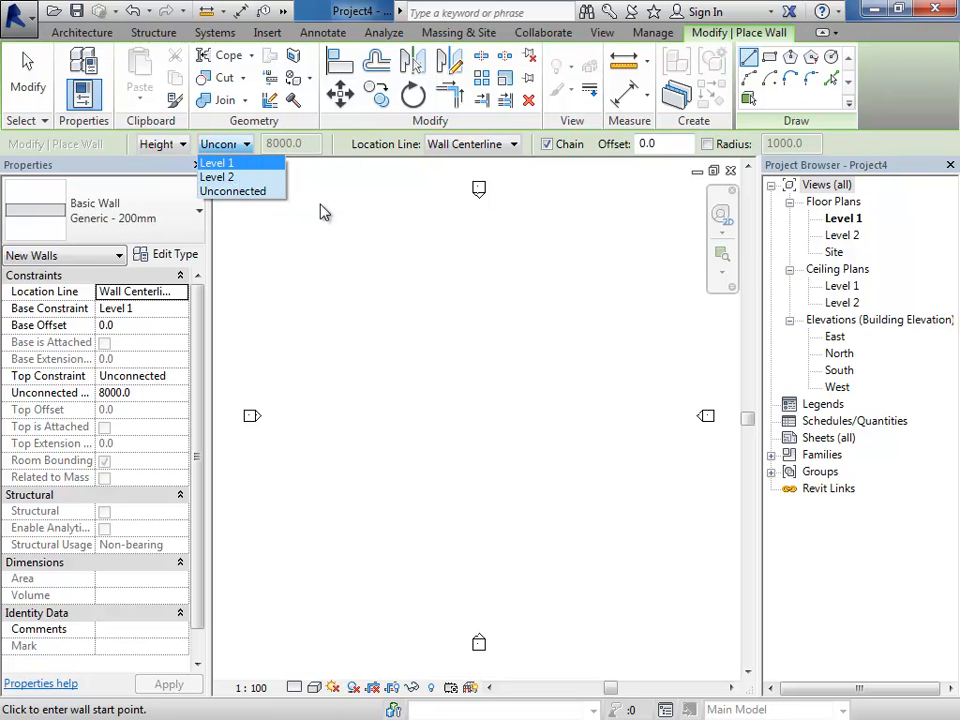
click(318, 208)
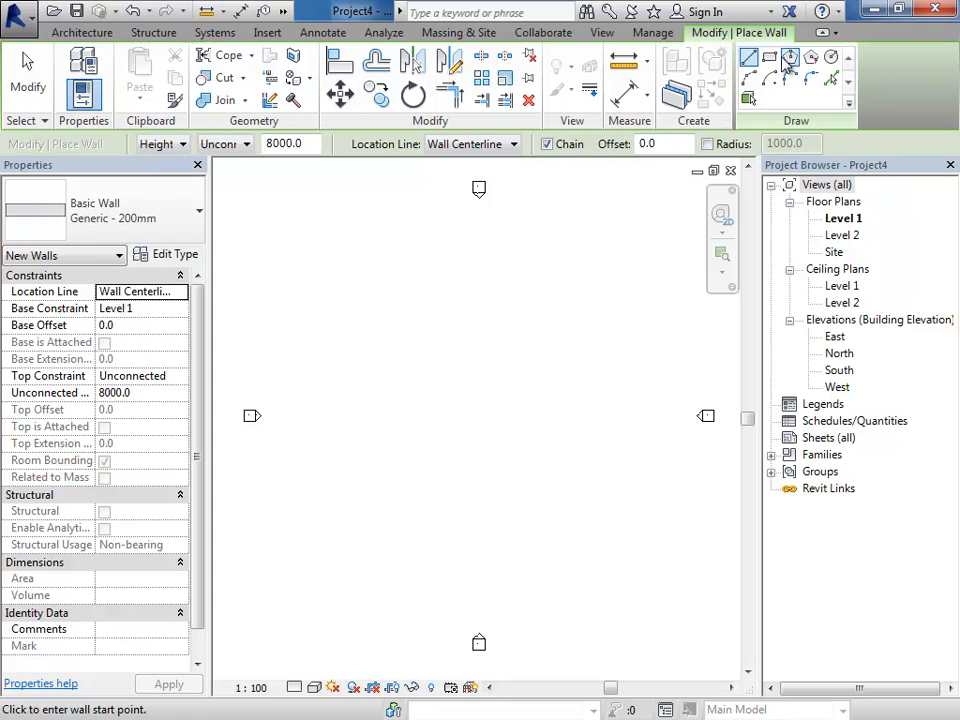
click(769, 57)
click(431, 331)
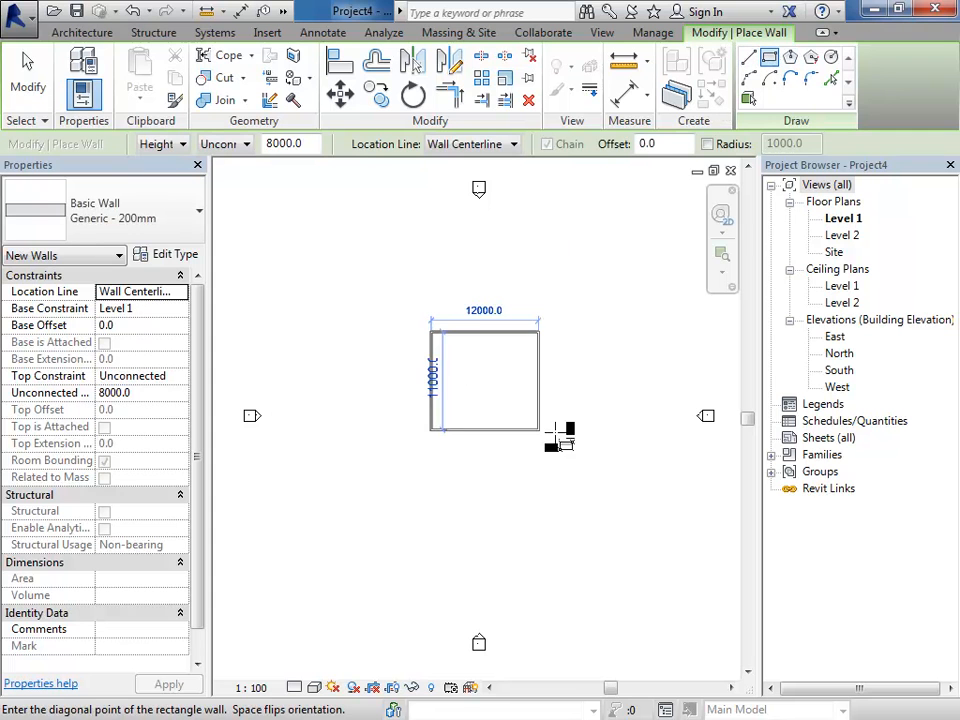
click(512, 394)
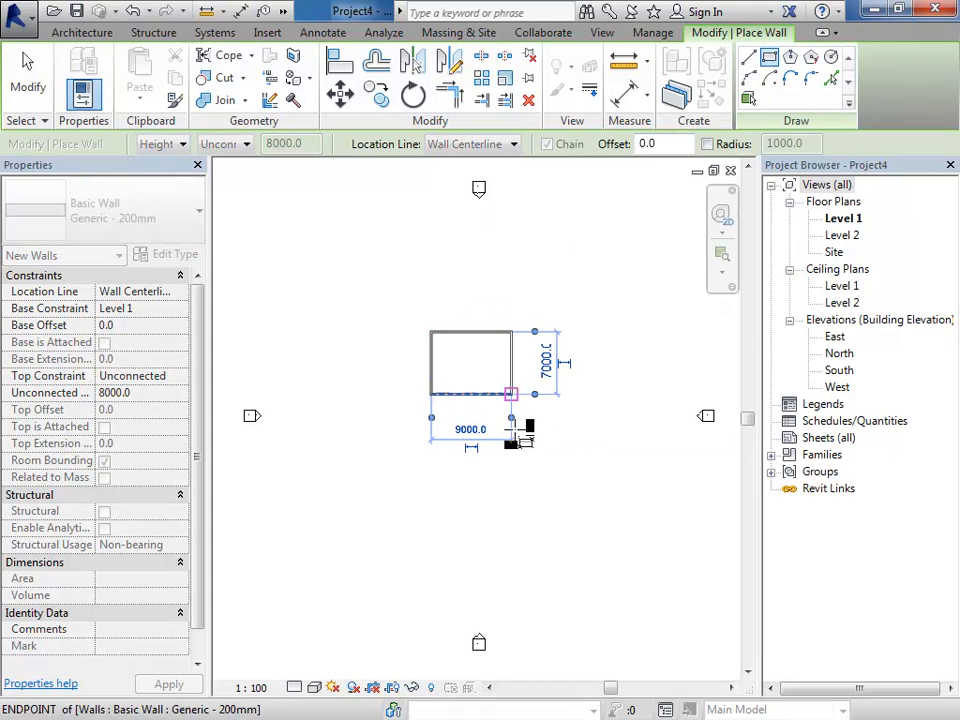
click(28, 86)
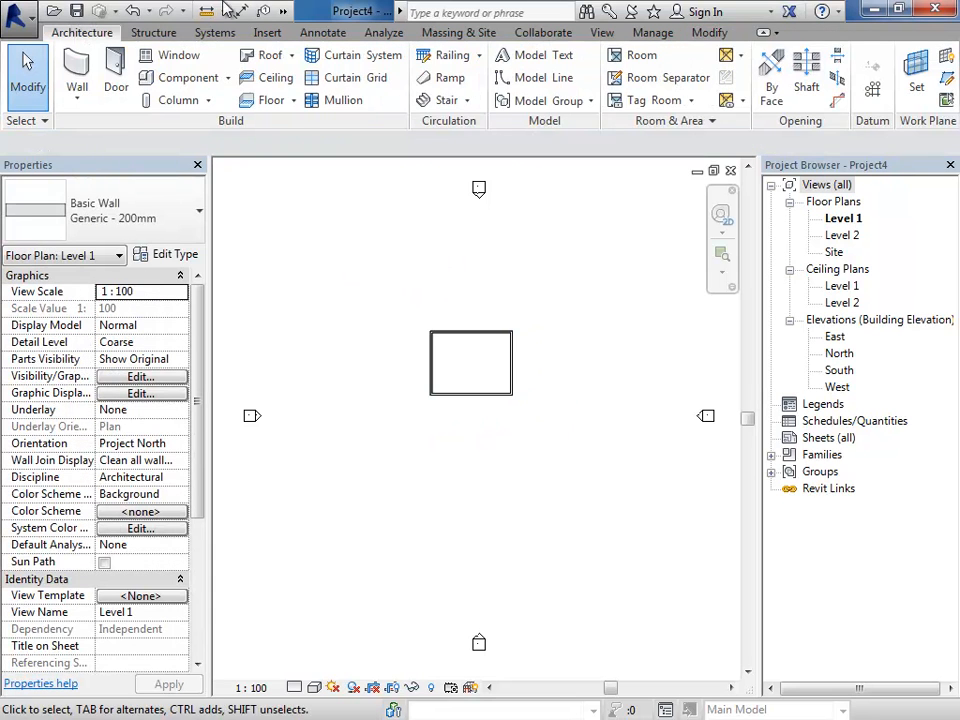
Step: Open the default 3D view and inspect the wall enclosure from several angles
click(283, 11)
click(318, 36)
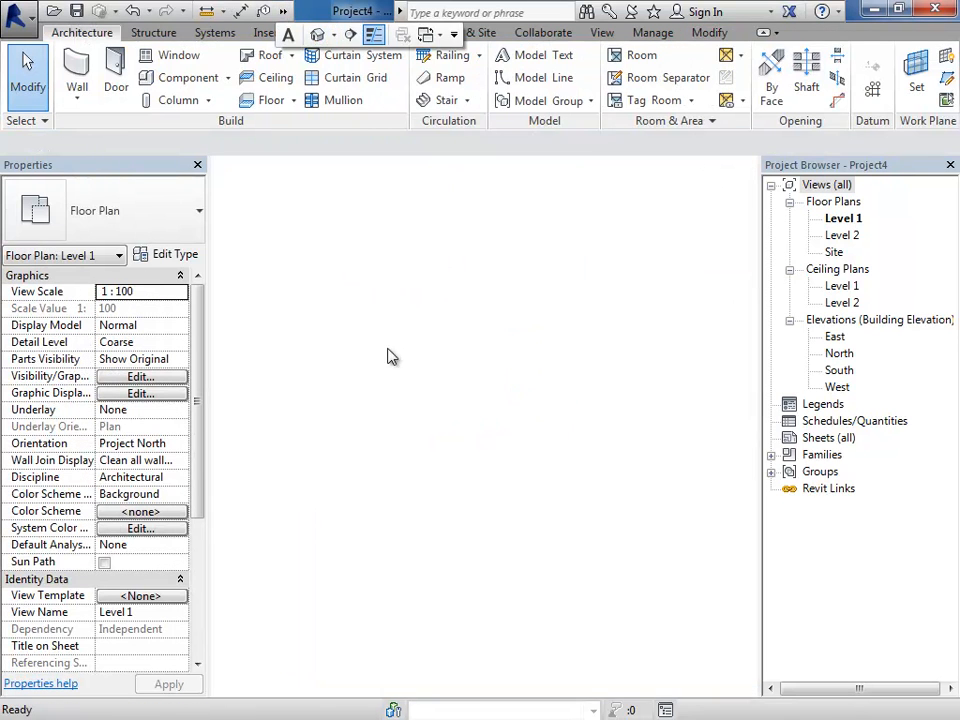
mouse_move(636, 382)
shift+middle_down()
mouse_move(733, 291)
mouse_move(643, 384)
mouse_move(648, 376)
shift+middle_up()
shift+middle_drag(545, 299, 415, 246)
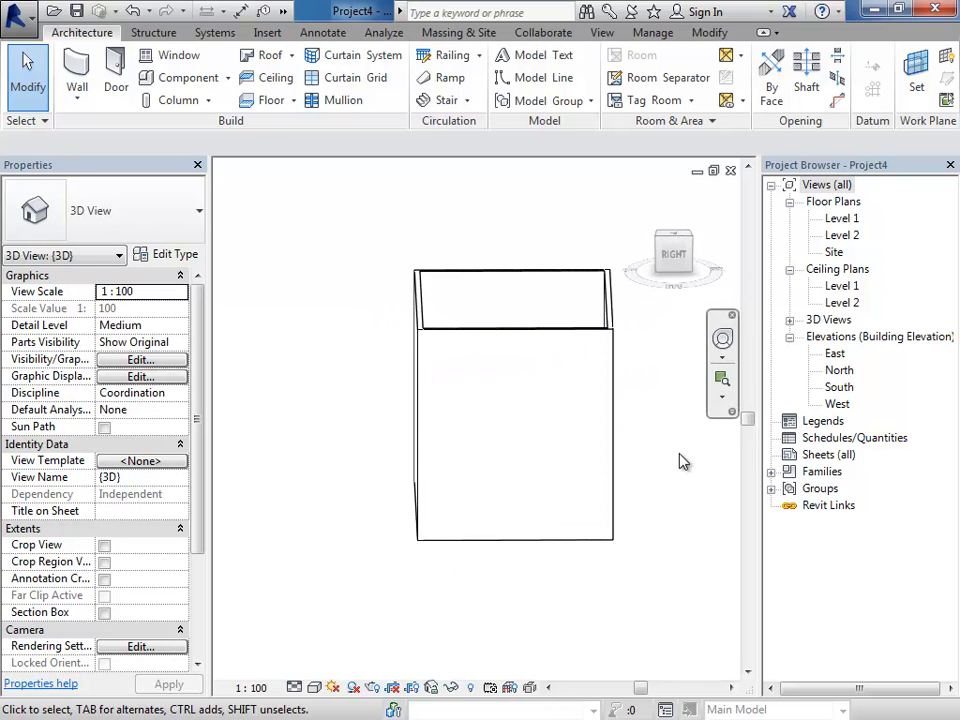
shift+middle_drag(467, 474, 570, 436)
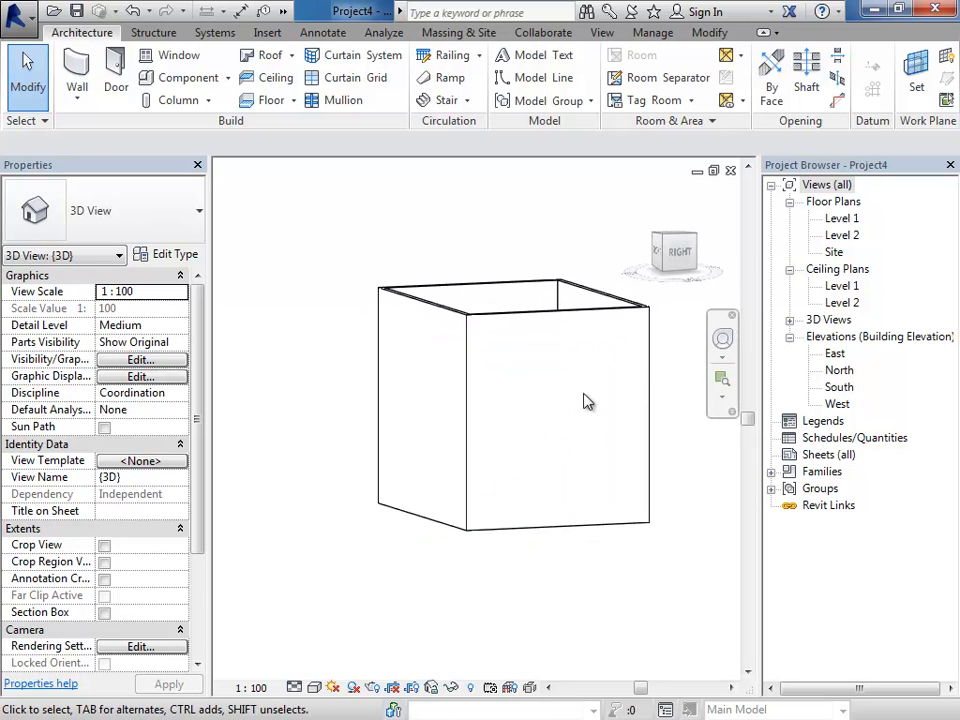
Step: In the Site plan, draw a detail-line rectangle around the walls, about 11770 mm beyond the upper wall and 11140 mm beyond the right wall
double_click(834, 253)
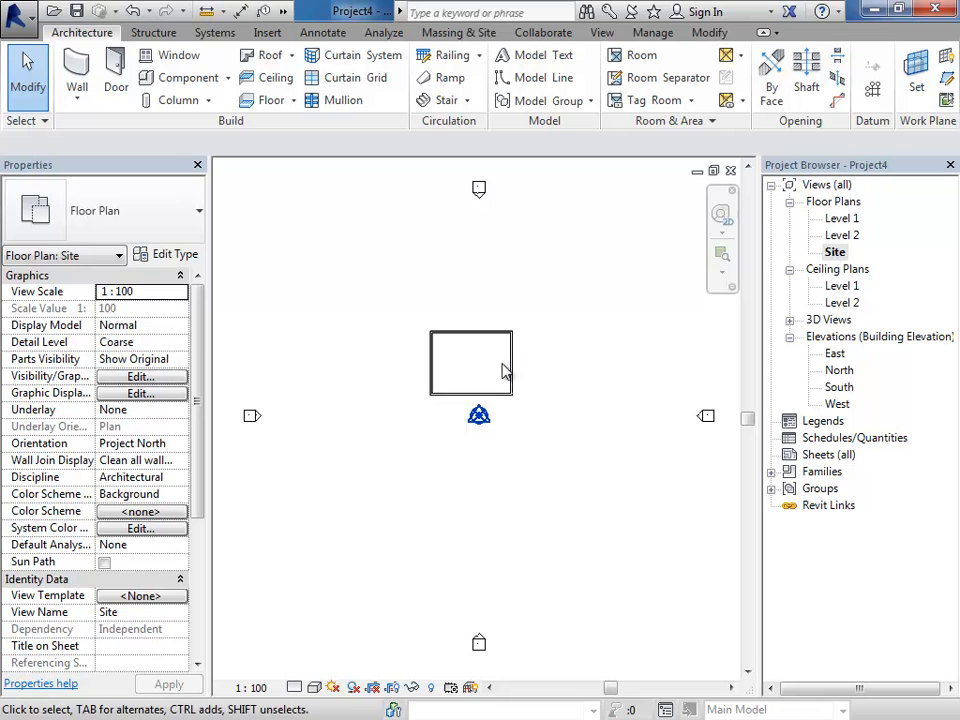
scroll(446, 354, up, 1)
middle_drag(506, 371, 526, 406)
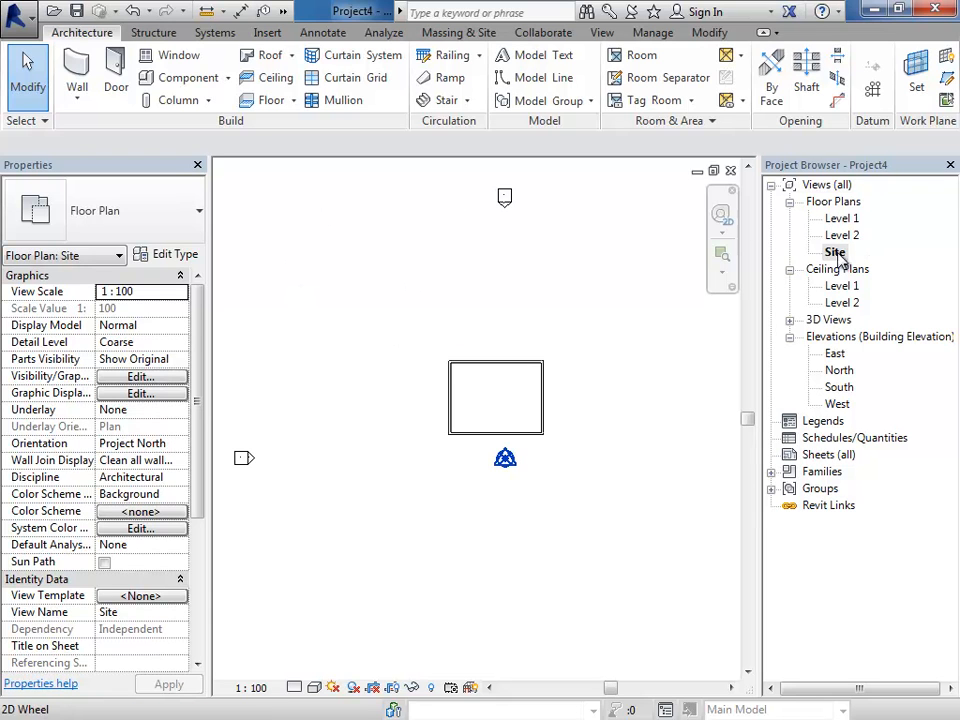
click(455, 34)
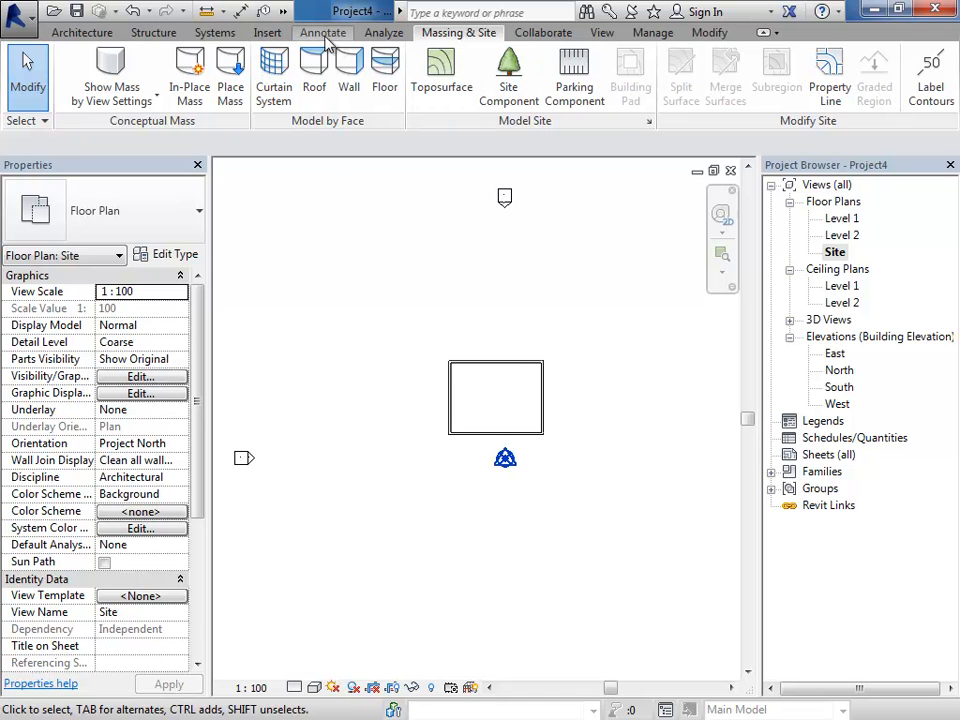
click(304, 35)
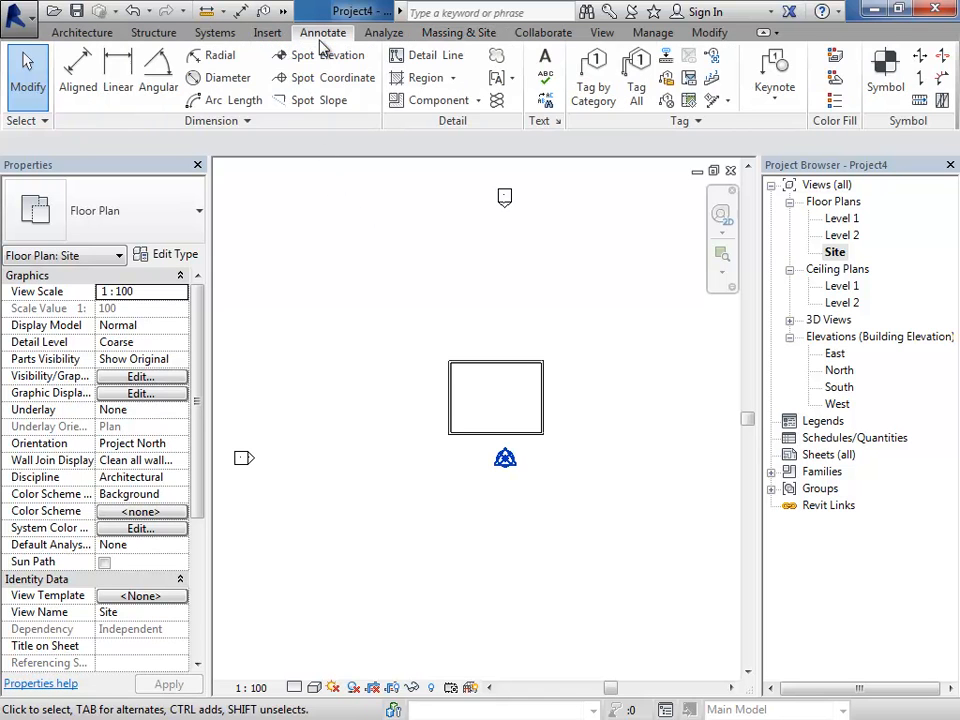
click(428, 60)
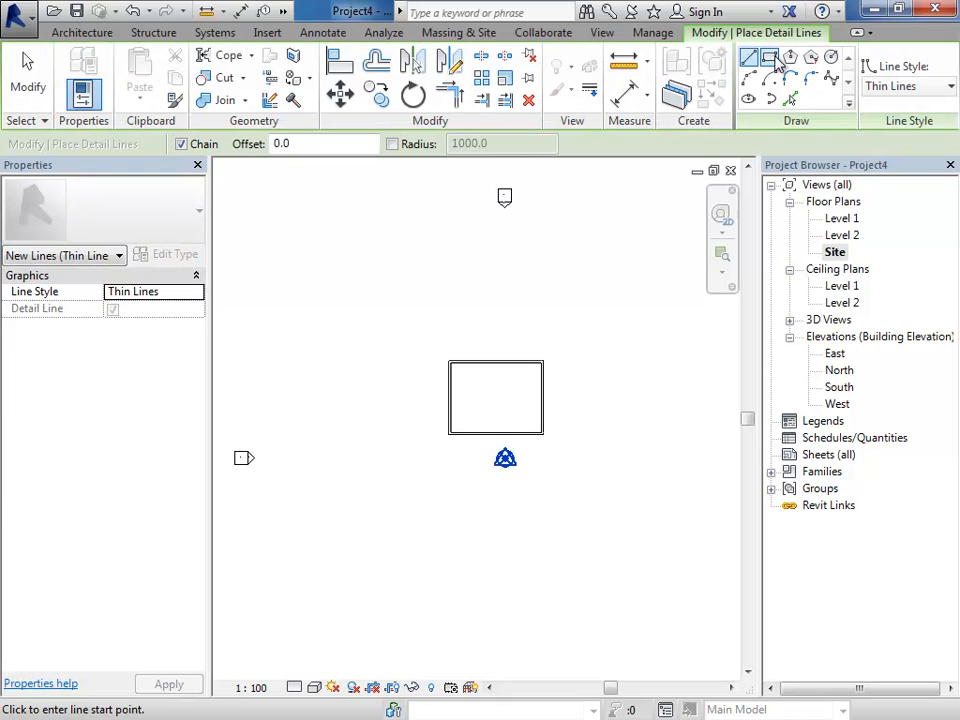
click(770, 58)
click(385, 283)
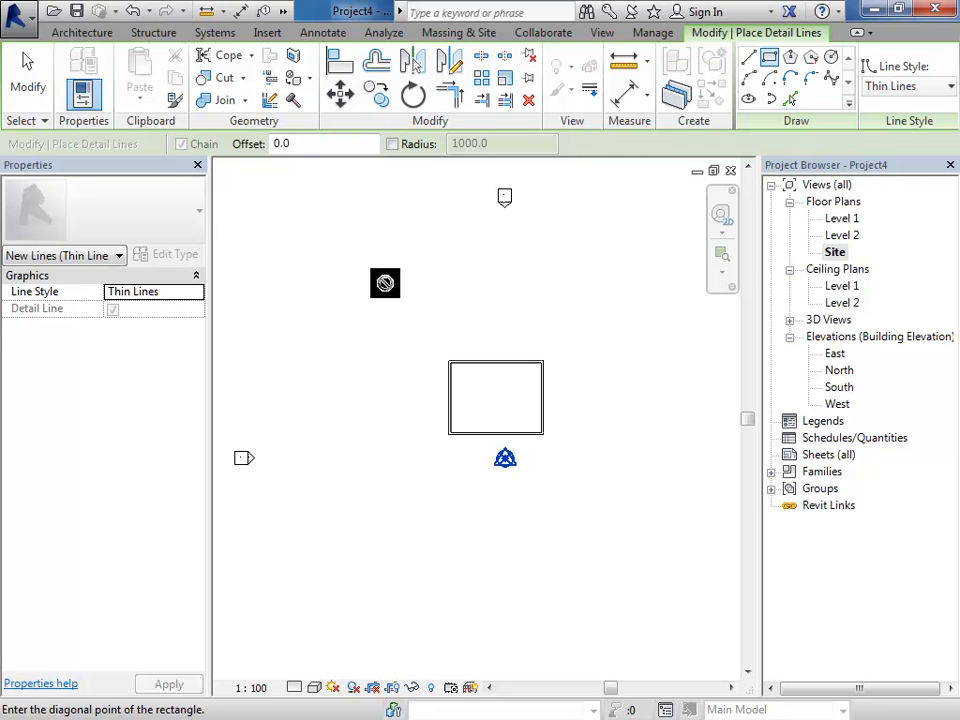
click(657, 640)
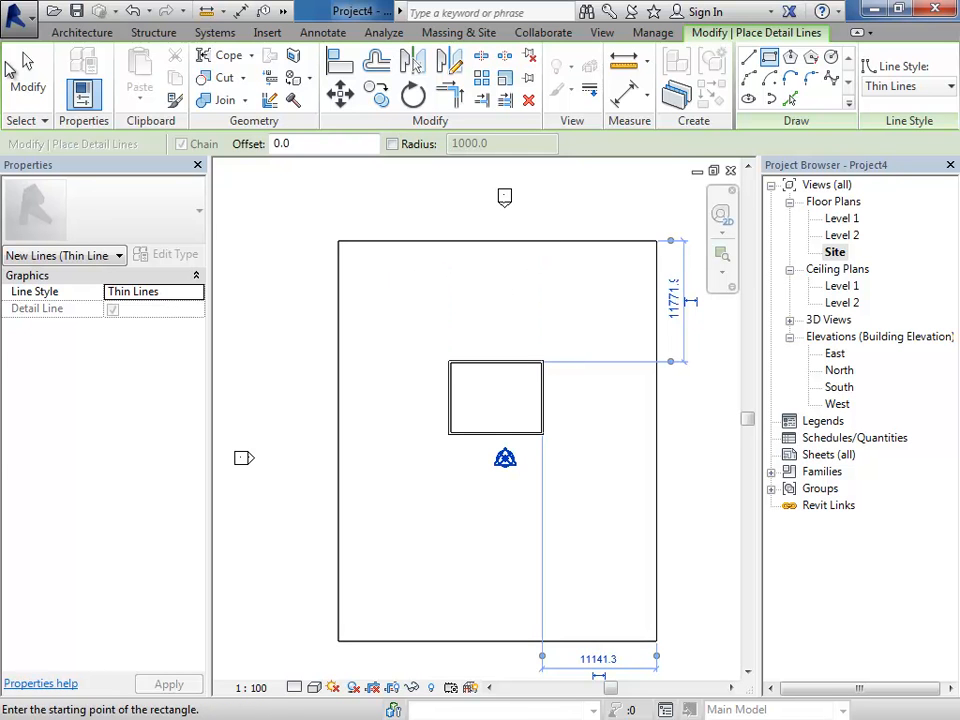
click(27, 70)
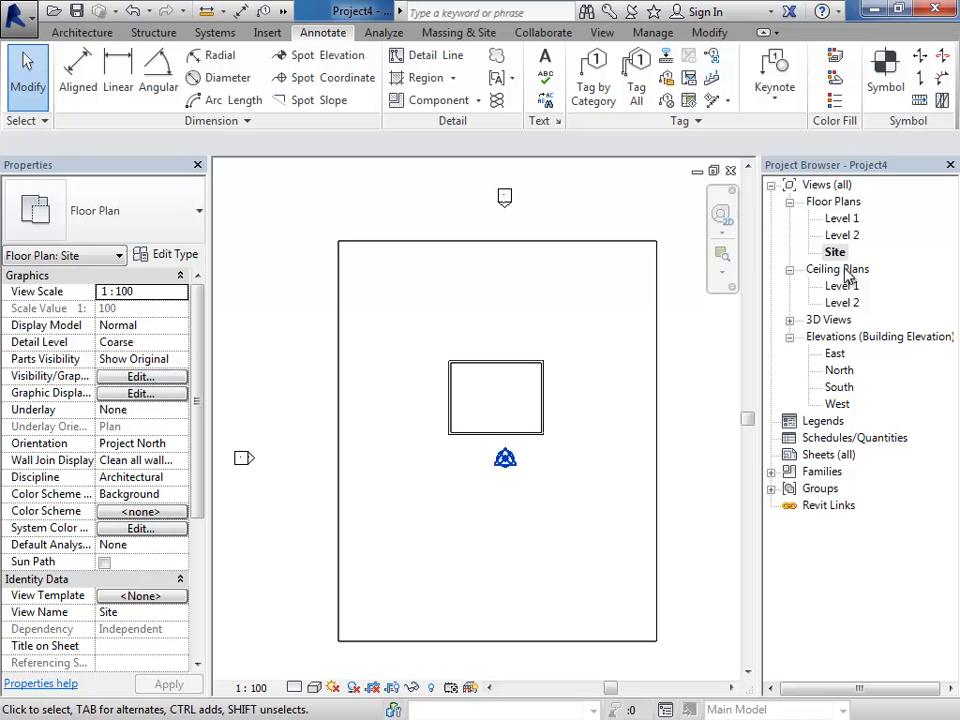
Step: Create a toposurface with points at elevation 0.0 on the four corners of the detail-line rectangle, and finish the surface
click(455, 38)
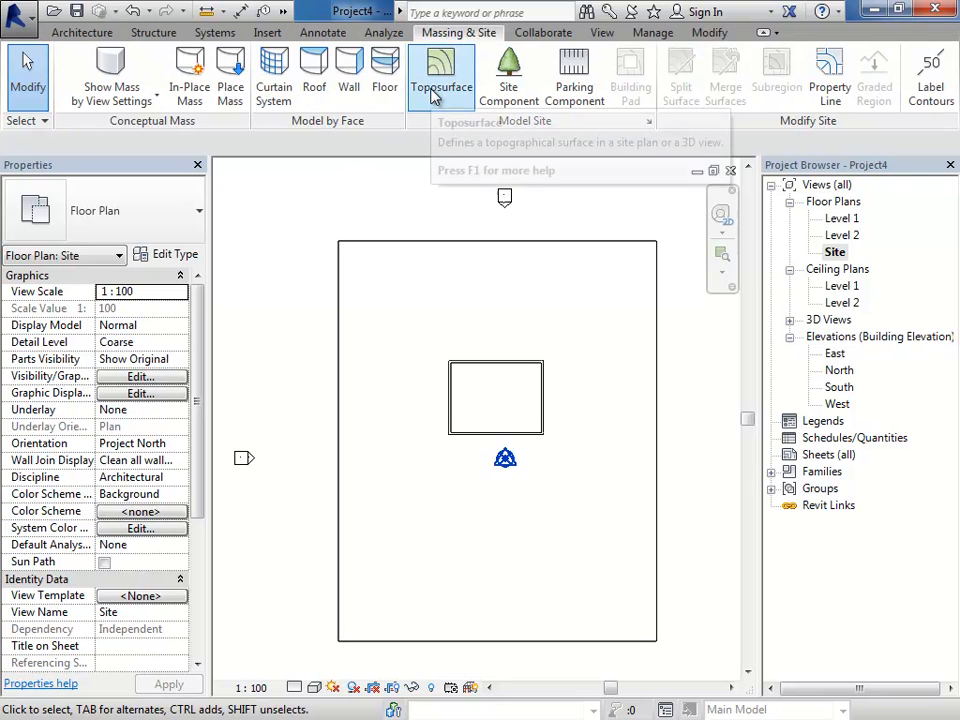
click(445, 82)
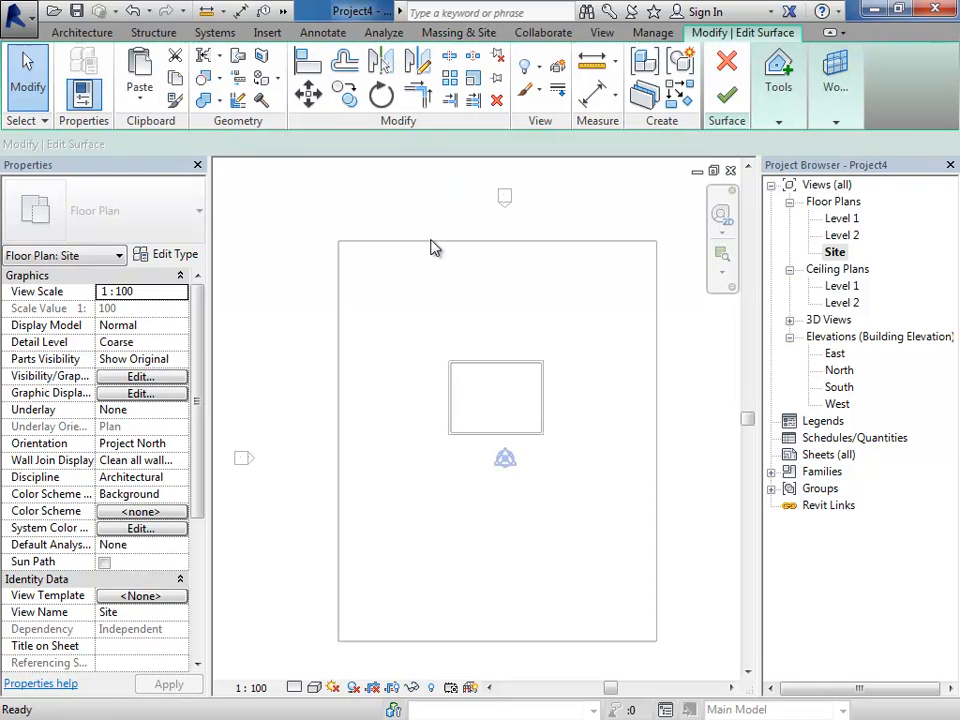
mouse_move(776, 100)
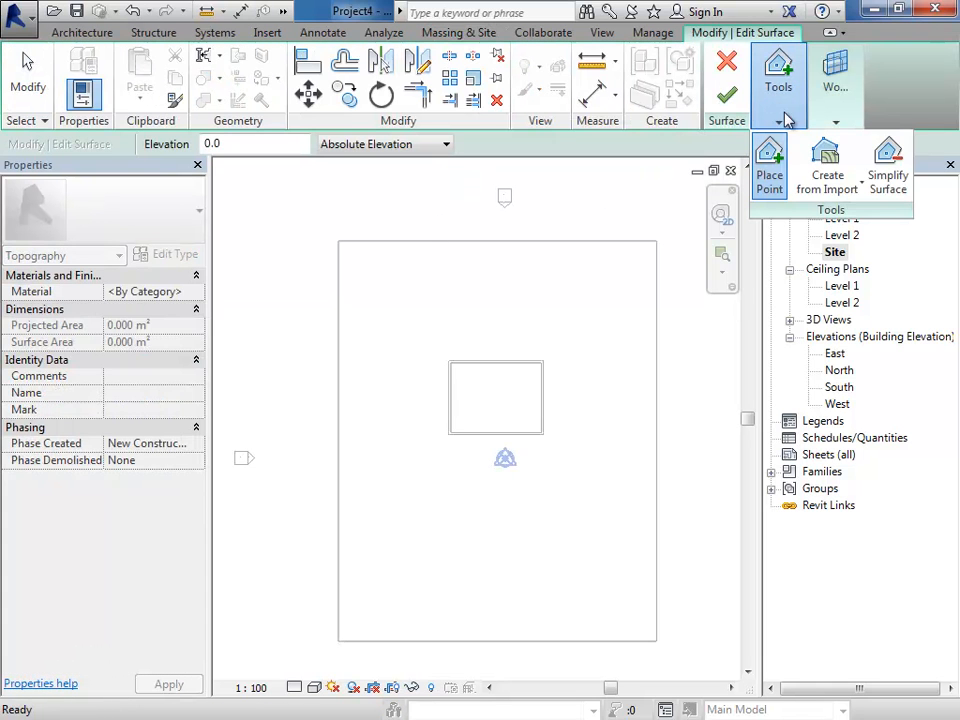
click(770, 170)
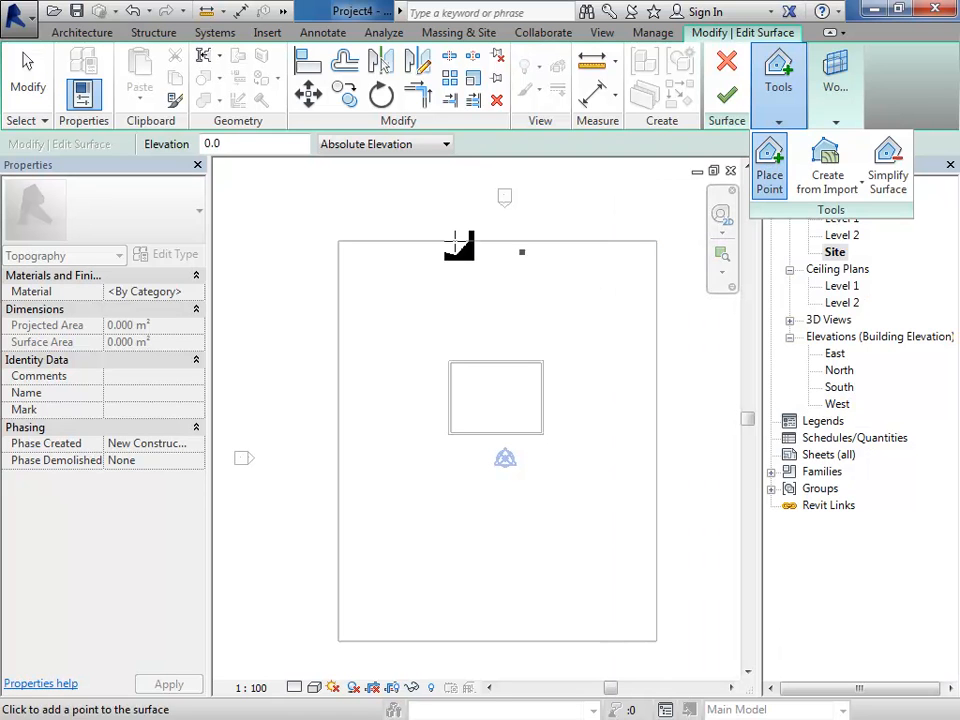
click(338, 241)
click(655, 241)
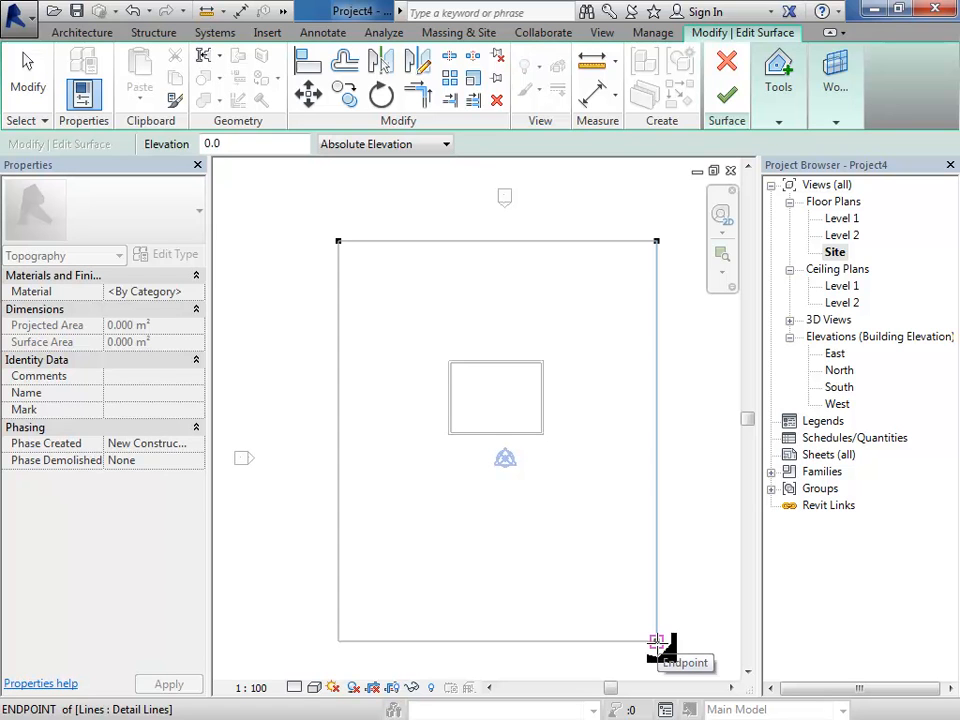
click(656, 640)
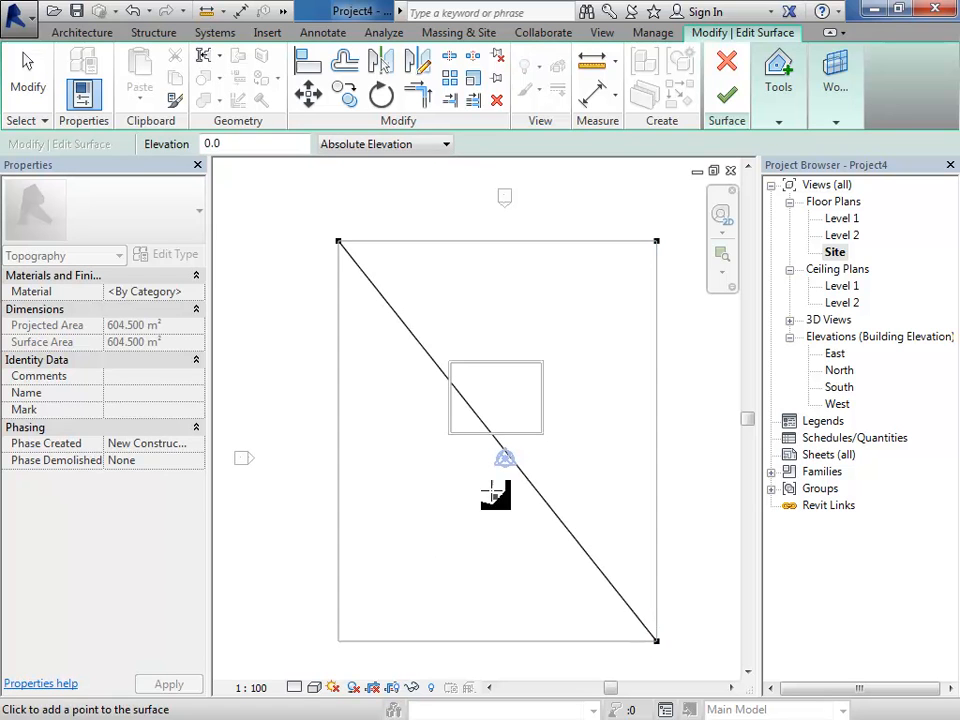
click(338, 640)
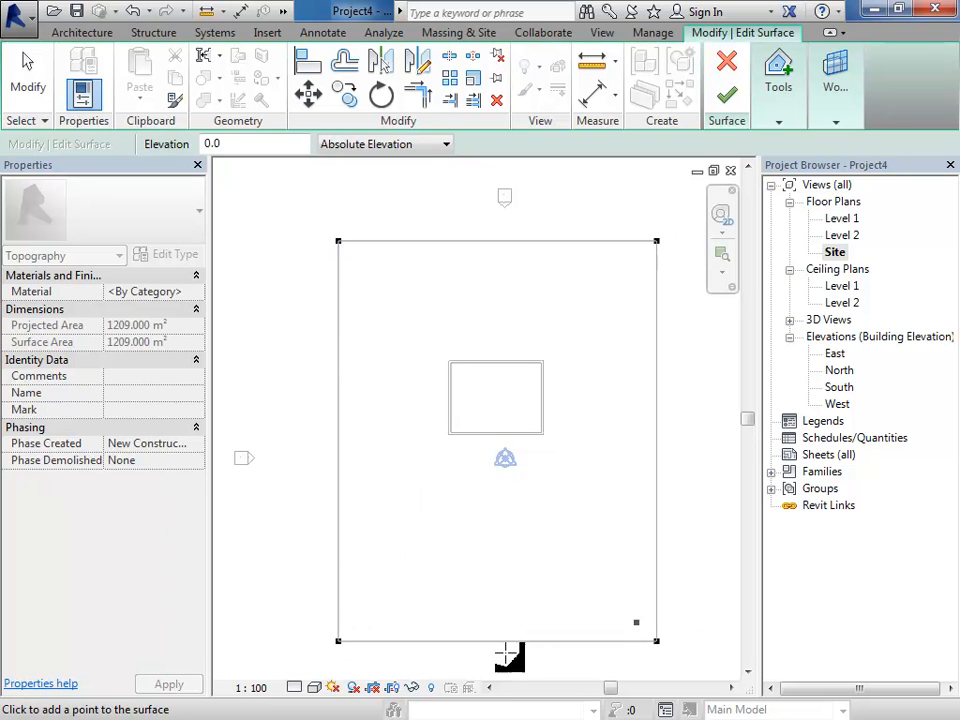
click(727, 95)
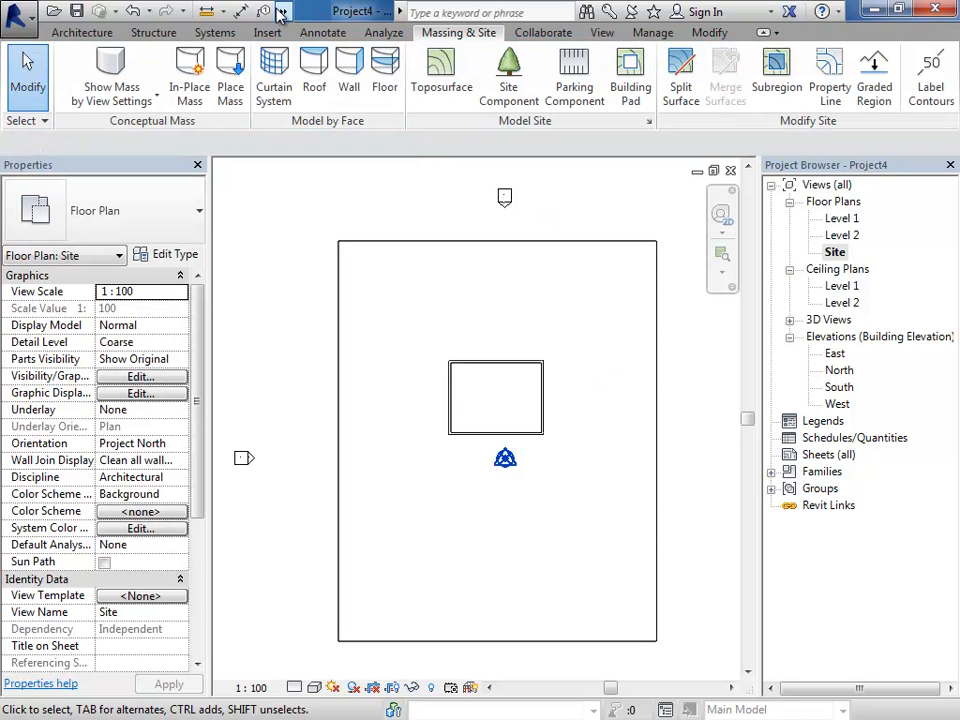
Step: Show the walls and toposurface in the default 3D view with Fine detail level and the Shaded visual style
click(283, 11)
click(318, 32)
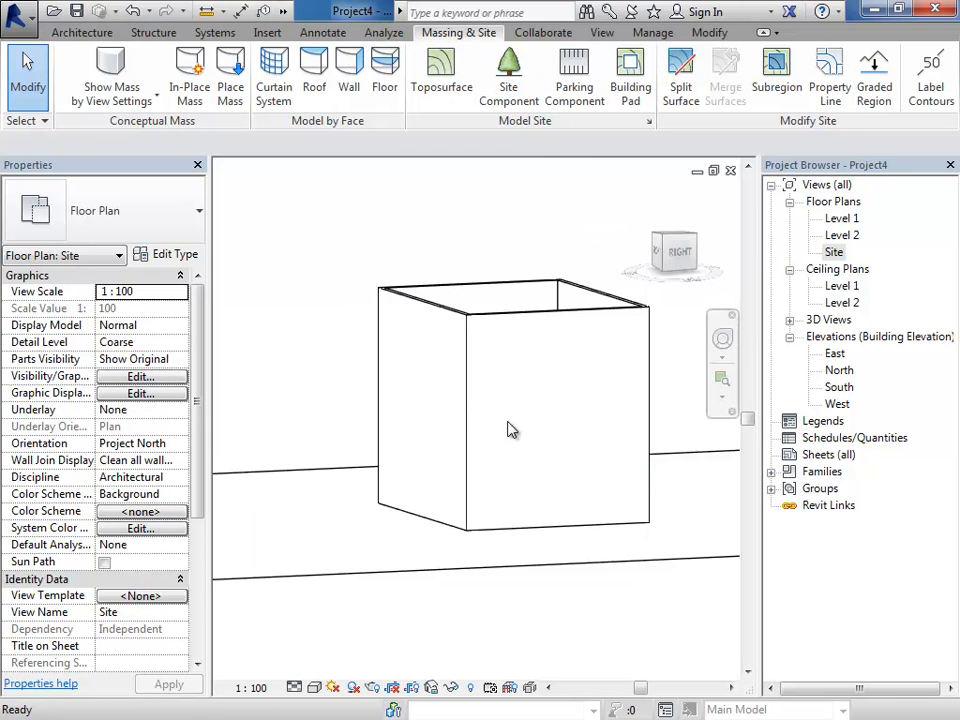
shift+middle_drag(454, 439, 530, 495)
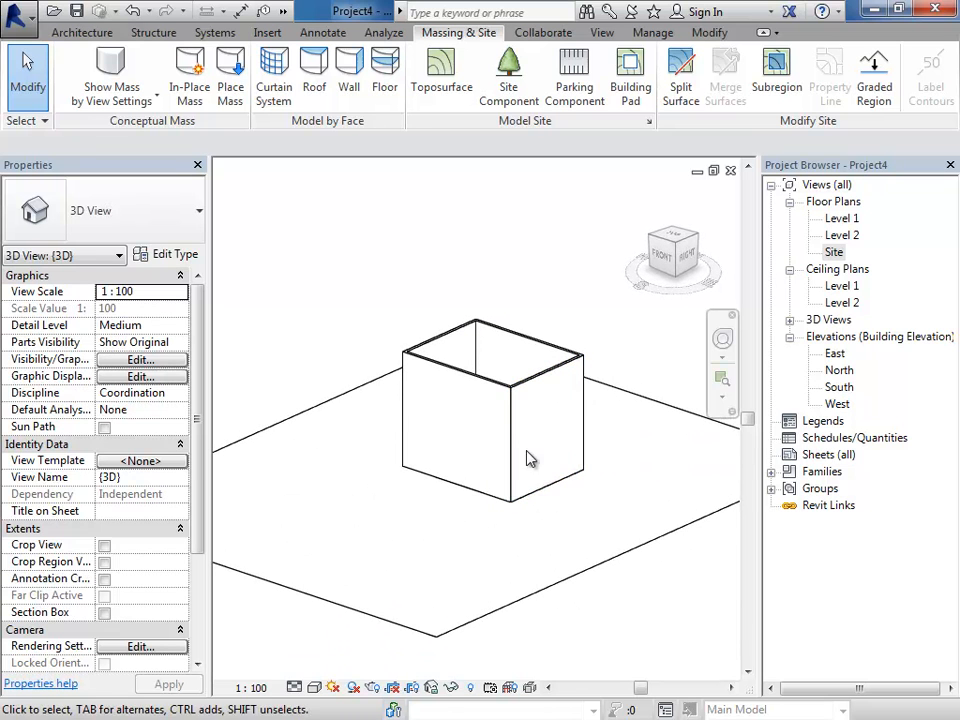
click(294, 688)
click(316, 666)
click(314, 688)
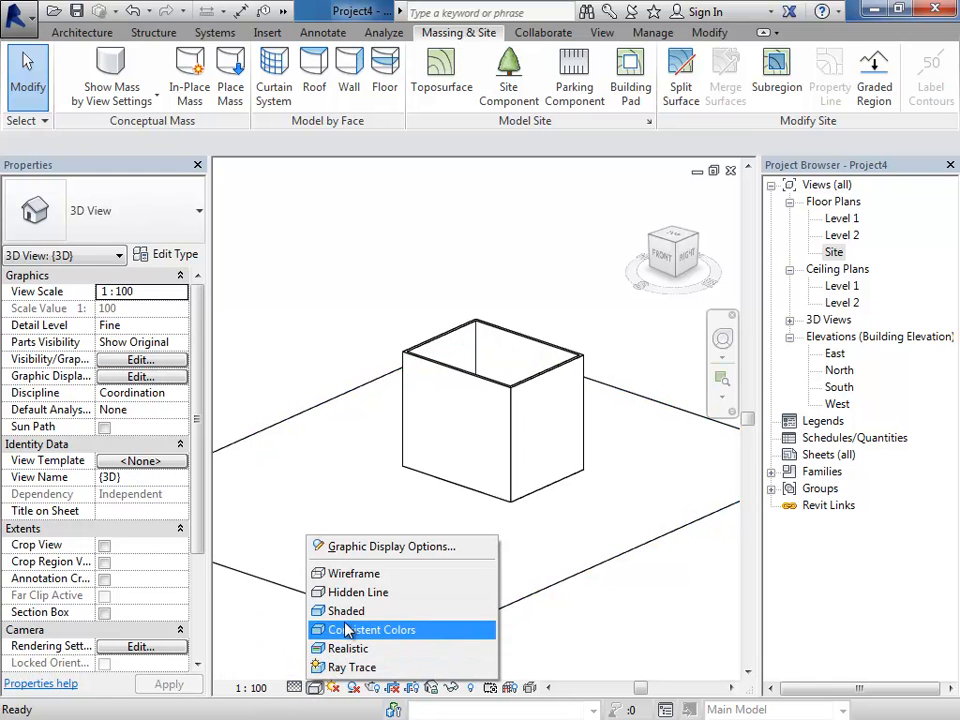
click(347, 629)
mouse_move(439, 514)
shift+middle_down()
mouse_move(571, 460)
mouse_move(407, 553)
mouse_move(379, 506)
mouse_move(501, 523)
mouse_move(433, 568)
mouse_move(388, 529)
mouse_move(446, 527)
mouse_move(426, 549)
mouse_move(440, 540)
shift+middle_up()
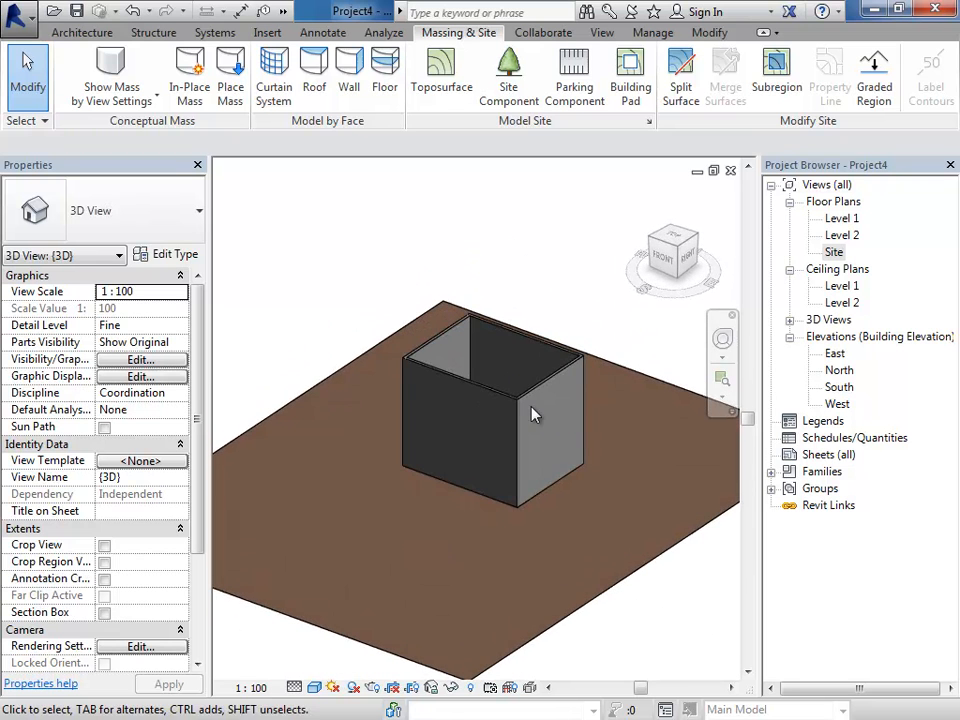
shift+middle_drag(476, 459, 606, 392)
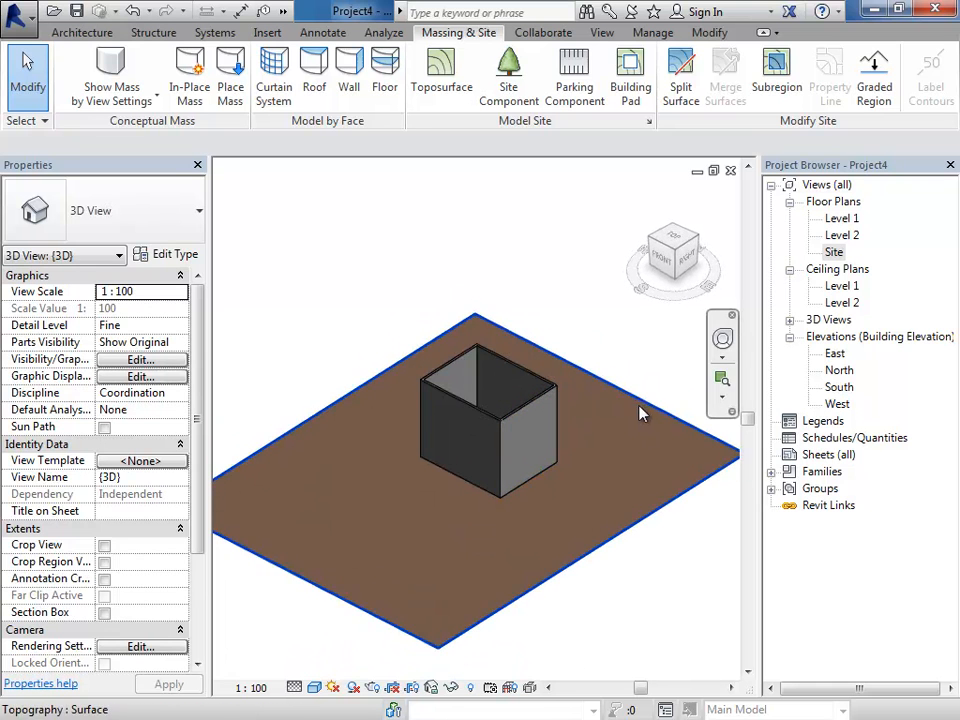
Step: Edit the toposurface, set the elevation of all four boundary points to -150, and finish the surface
click(600, 378)
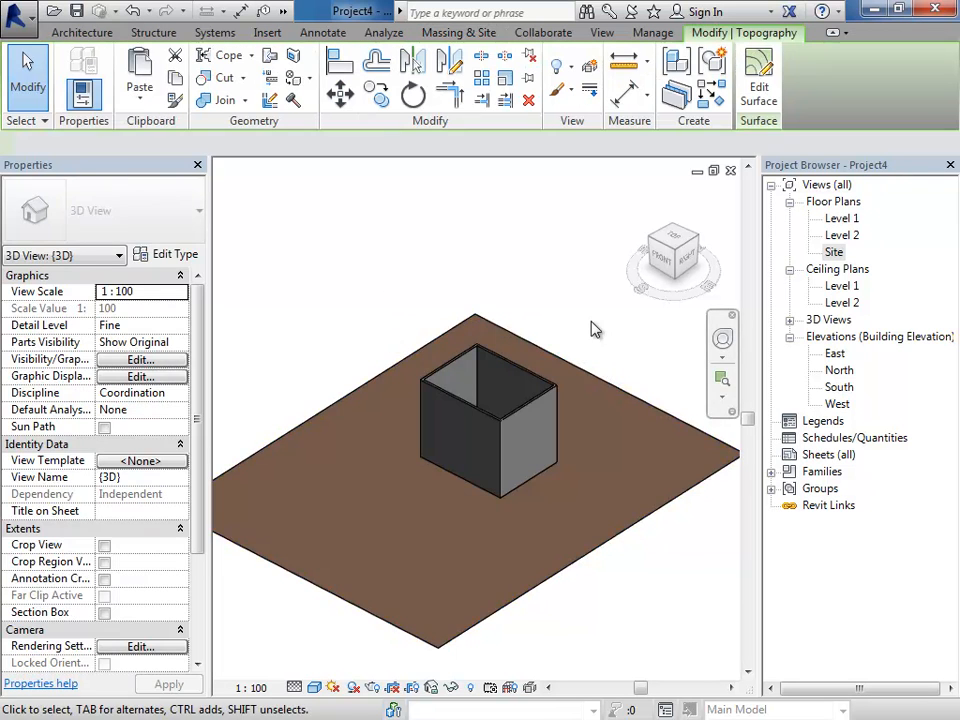
click(759, 88)
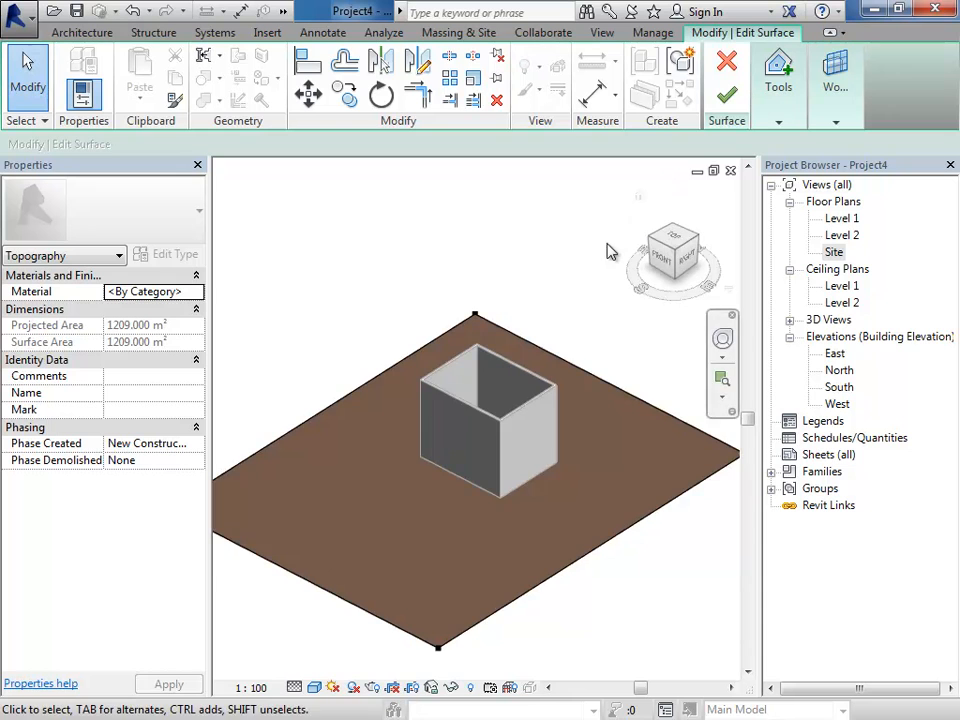
scroll(604, 250, down, 1)
middle_drag(580, 379, 542, 405)
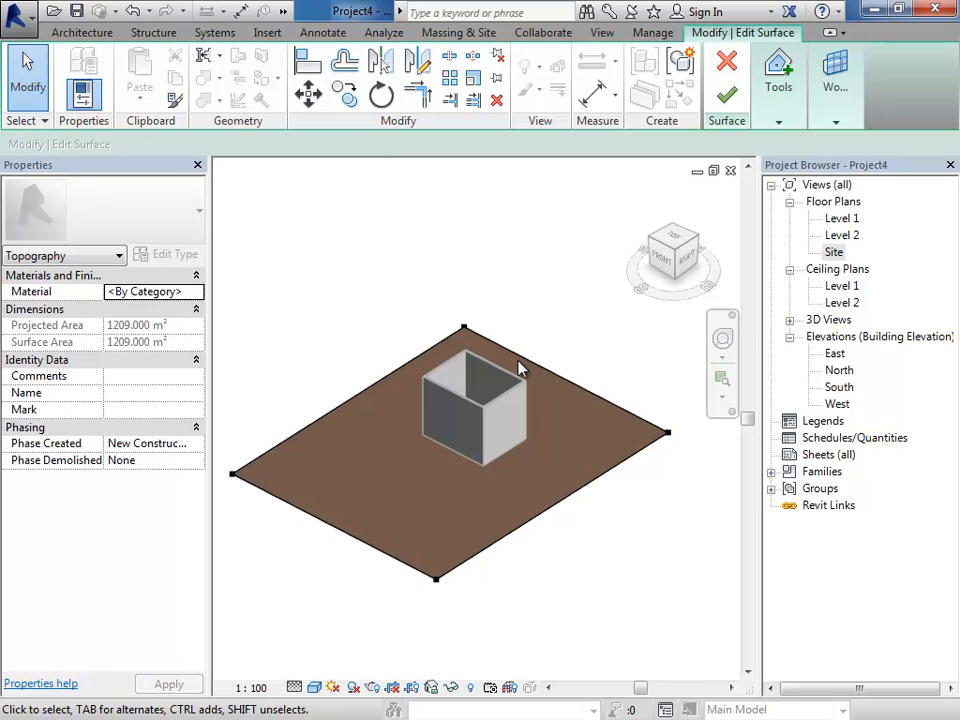
mouse_move(524, 368)
middle_down()
mouse_move(560, 347)
mouse_move(543, 371)
middle_up()
scroll(521, 360, down, 1)
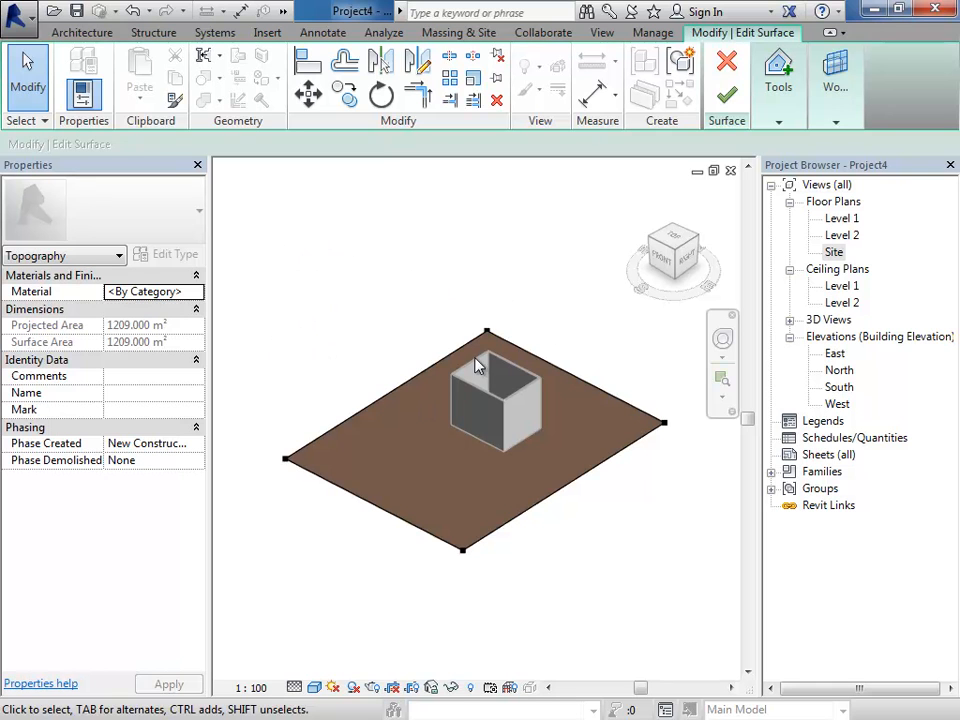
drag(249, 251, 715, 634)
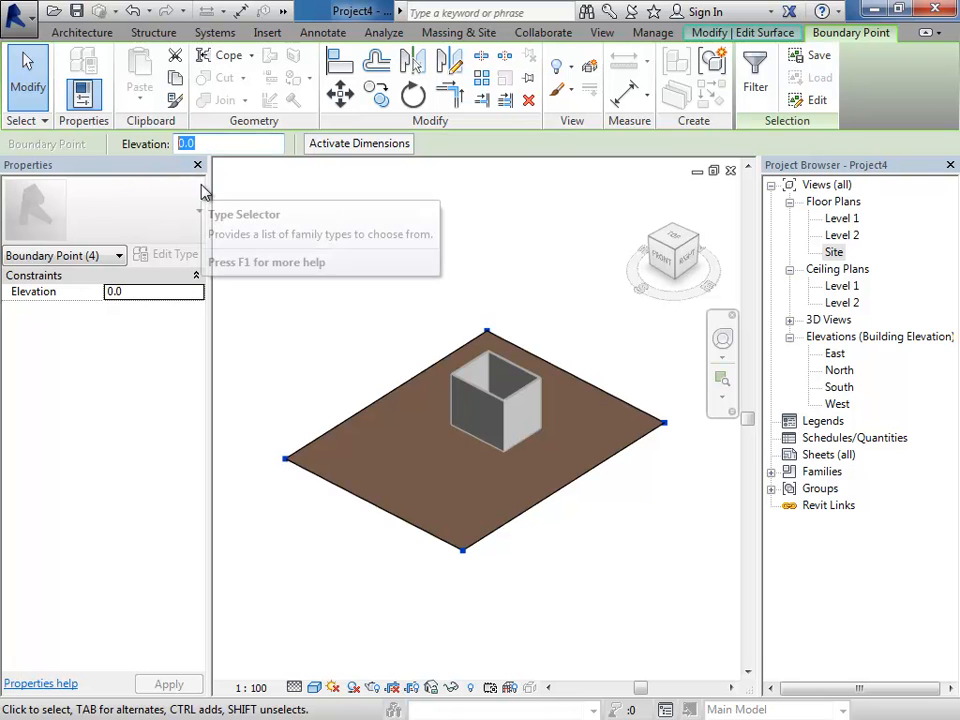
text(-150)
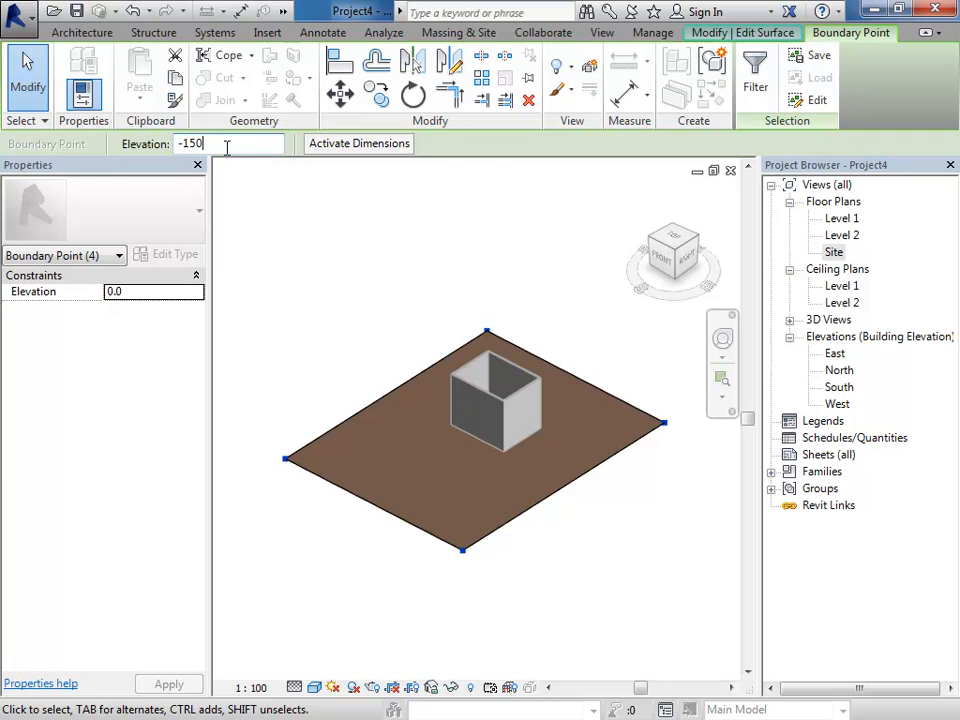
key(Return)
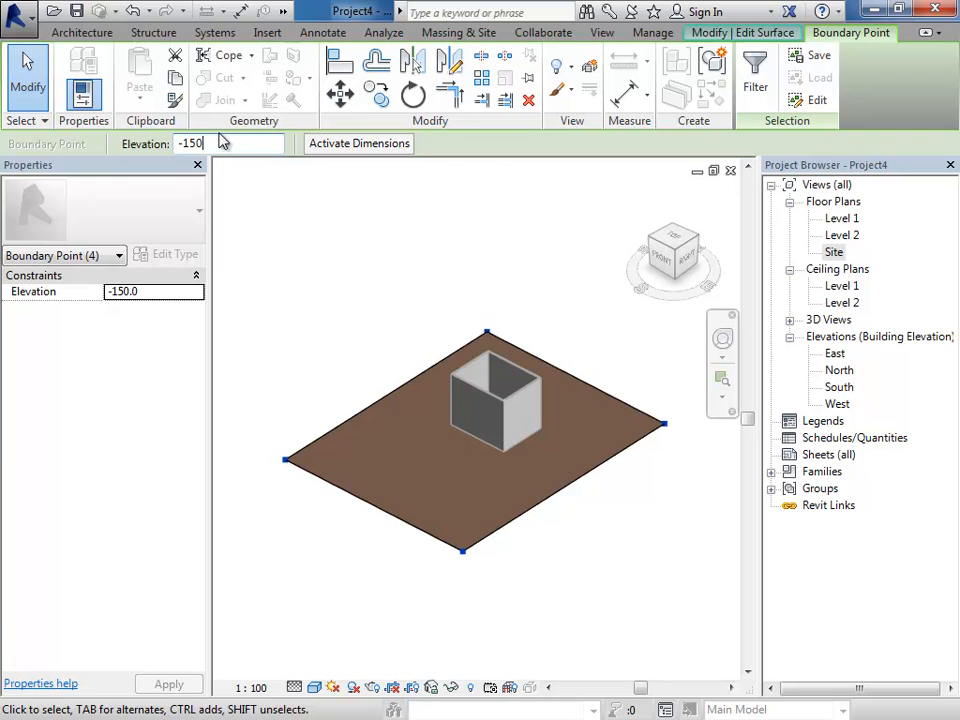
click(200, 143)
click(557, 259)
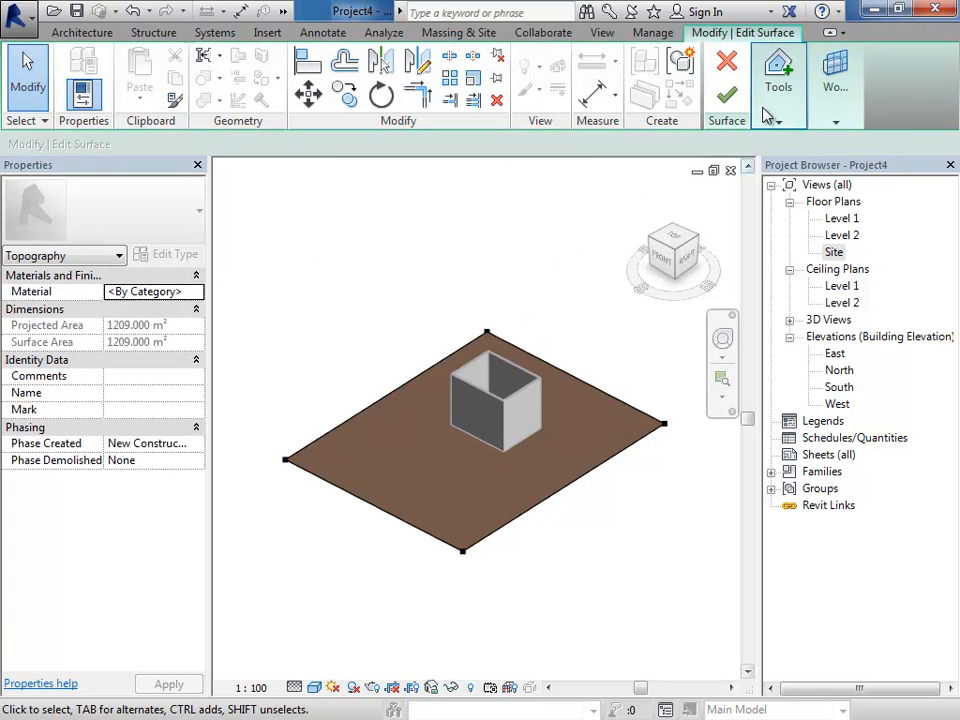
click(727, 97)
Step: Examine where the walls meet the lowered toposurface, up close and from several angles
shift+middle_drag(501, 508, 544, 407)
scroll(460, 422, up, 9)
mouse_move(420, 448)
shift+middle_down()
mouse_move(461, 448)
mouse_move(422, 486)
mouse_move(407, 465)
shift+middle_up()
scroll(407, 465, down, 7)
scroll(474, 424, down, 1)
shift+middle_drag(474, 424, 504, 343)
scroll(540, 370, down, 2)
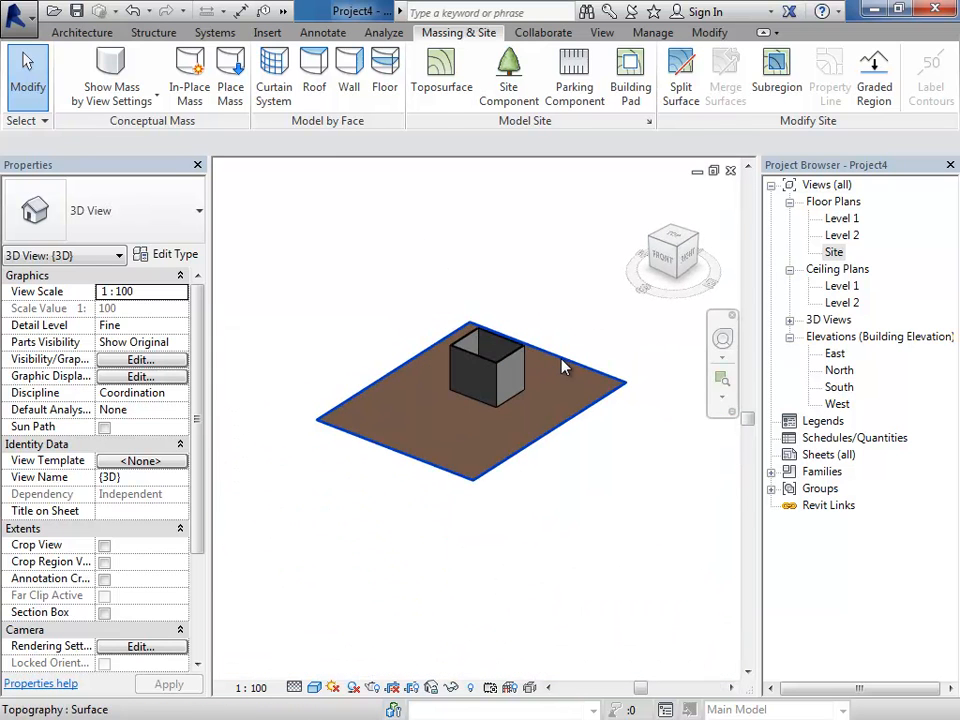
Step: Reopen the toposurface for editing and set the two boundary points on its back edge to elevation 5000
click(576, 392)
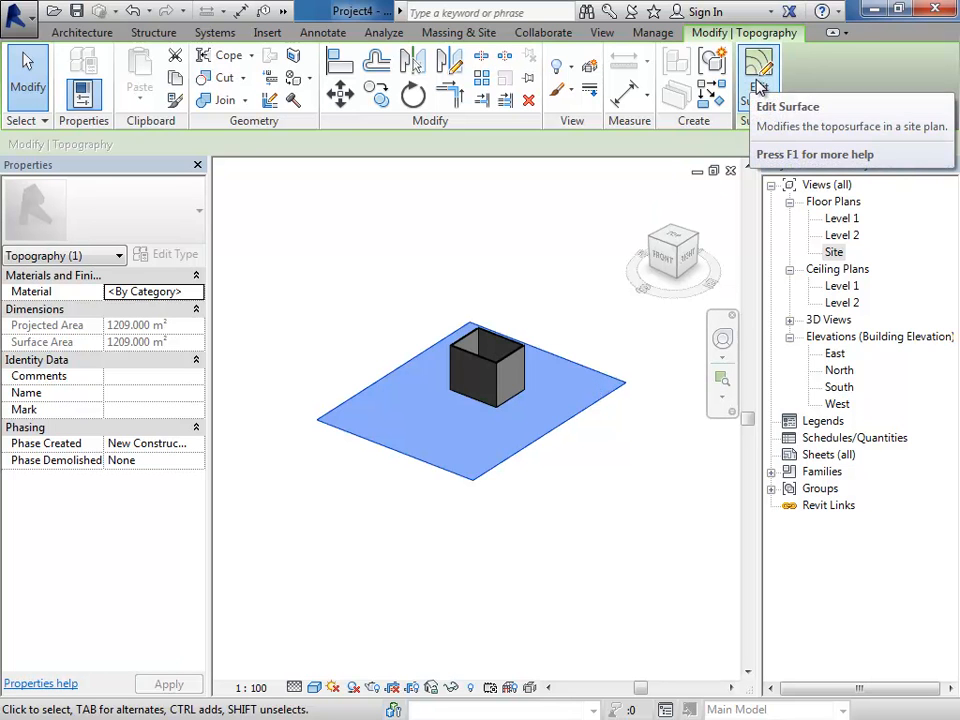
click(760, 85)
shift+middle_drag(617, 339, 490, 330)
drag(477, 260, 640, 534)
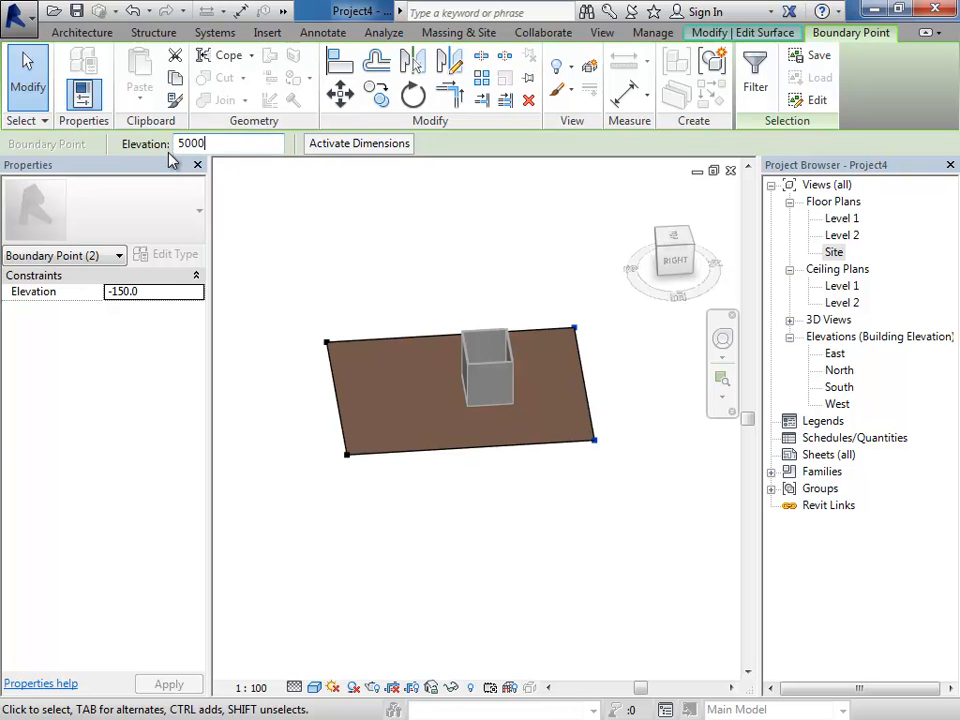
key(Return)
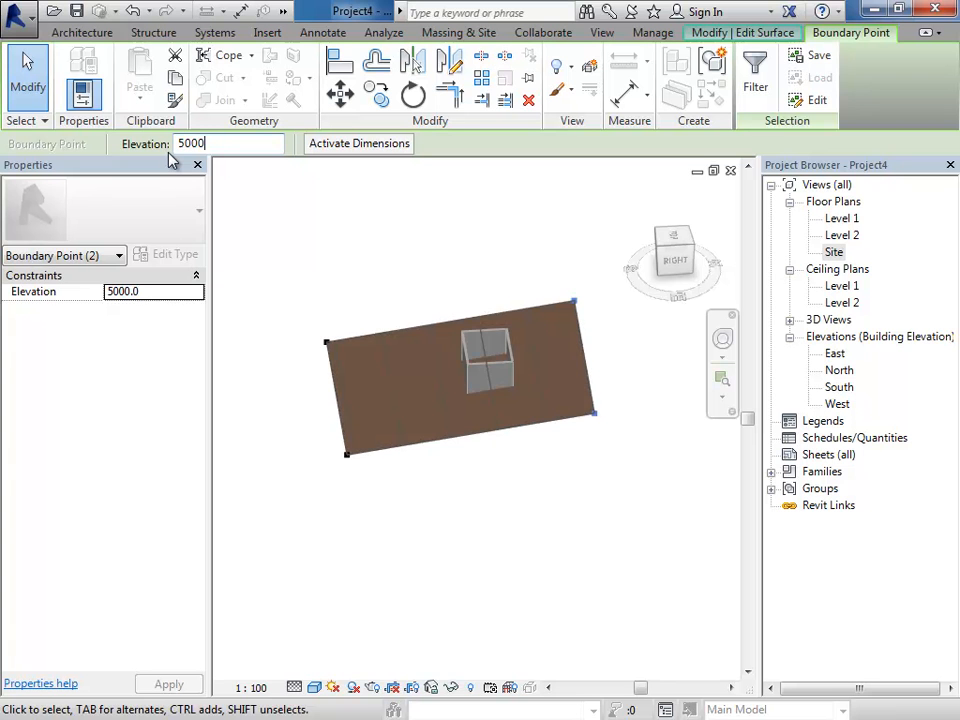
Step: Examine how the sloped toposurface cuts through the walls and fills the inside of the enclosure
shift+middle_drag(476, 371, 626, 356)
scroll(570, 445, up, 4)
shift+middle_drag(578, 464, 461, 380)
scroll(465, 380, down, 2)
scroll(440, 405, up, 7)
scroll(461, 366, down, 4)
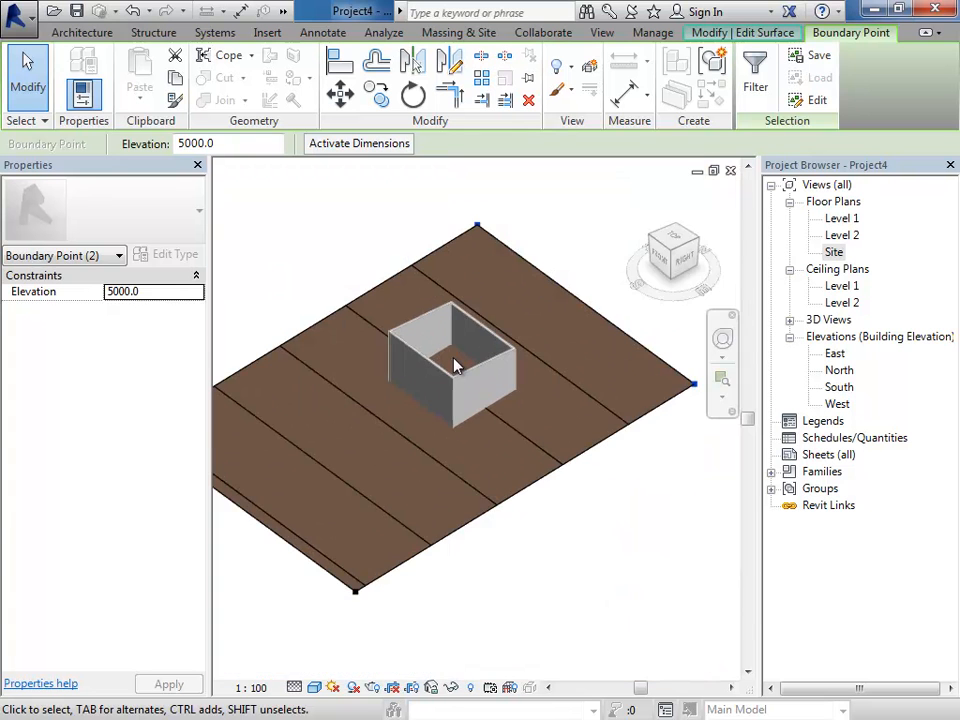
scroll(446, 360, up, 2)
shift+middle_drag(446, 360, 428, 332)
scroll(428, 400, down, 2)
Step: Finish the surface edit and view the sloped terrain around the walls from the front and sides
click(336, 203)
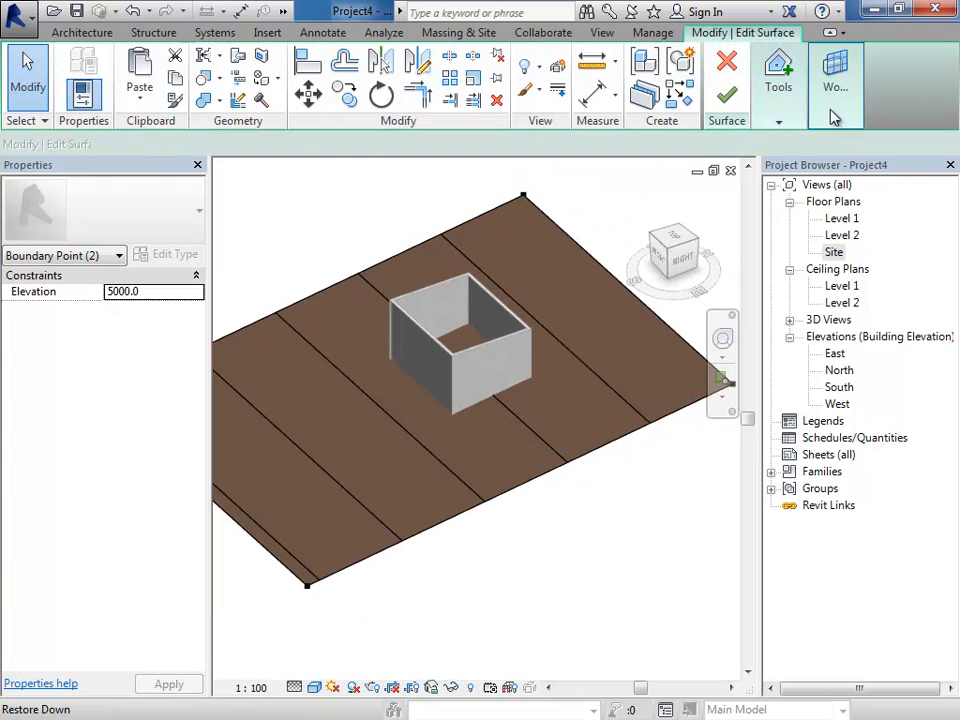
click(727, 93)
mouse_move(485, 438)
shift+middle_down()
mouse_move(486, 388)
mouse_move(564, 354)
mouse_move(542, 426)
mouse_move(500, 425)
shift+middle_up()
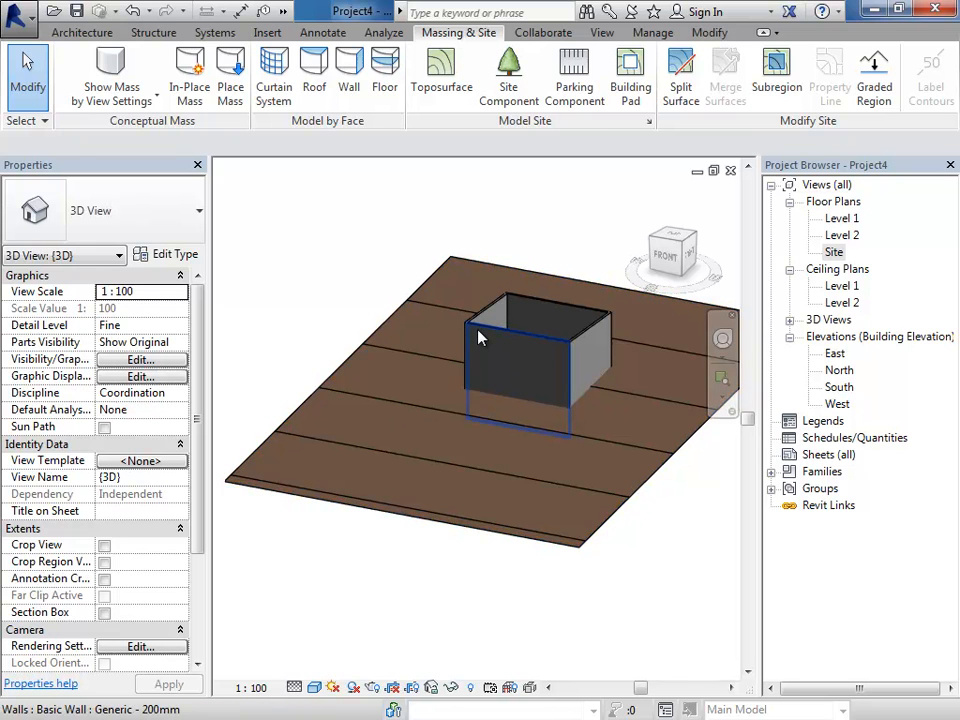
shift+middle_drag(472, 392, 591, 416)
middle_drag(618, 481, 375, 440)
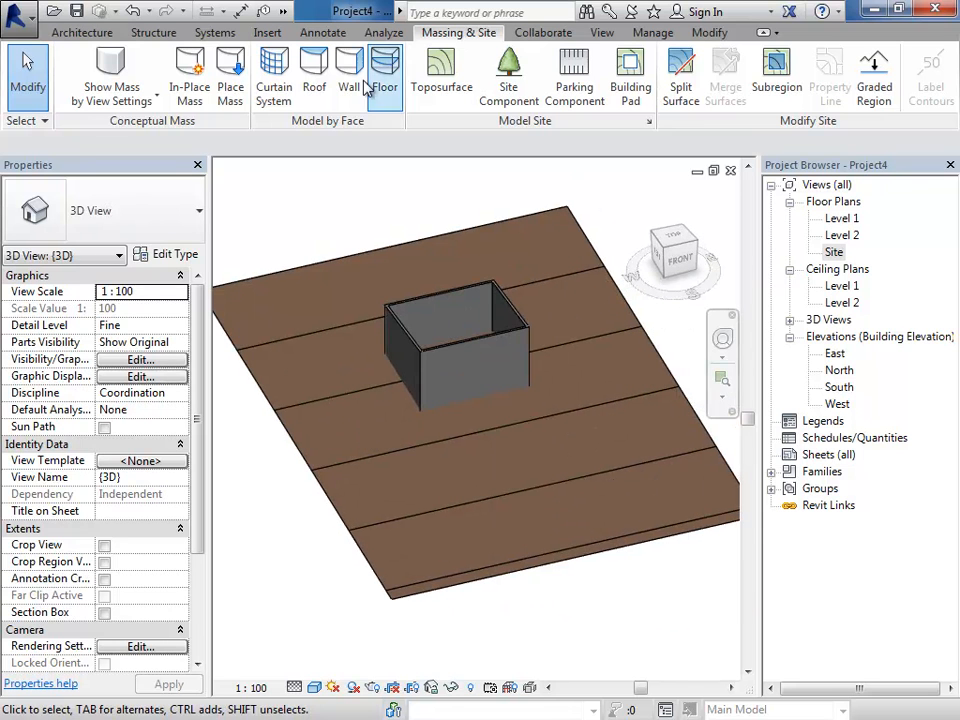
Step: In the Site plan, create a camera view from the lower left of the toposurface aimed past the walls toward the upper right
click(601, 33)
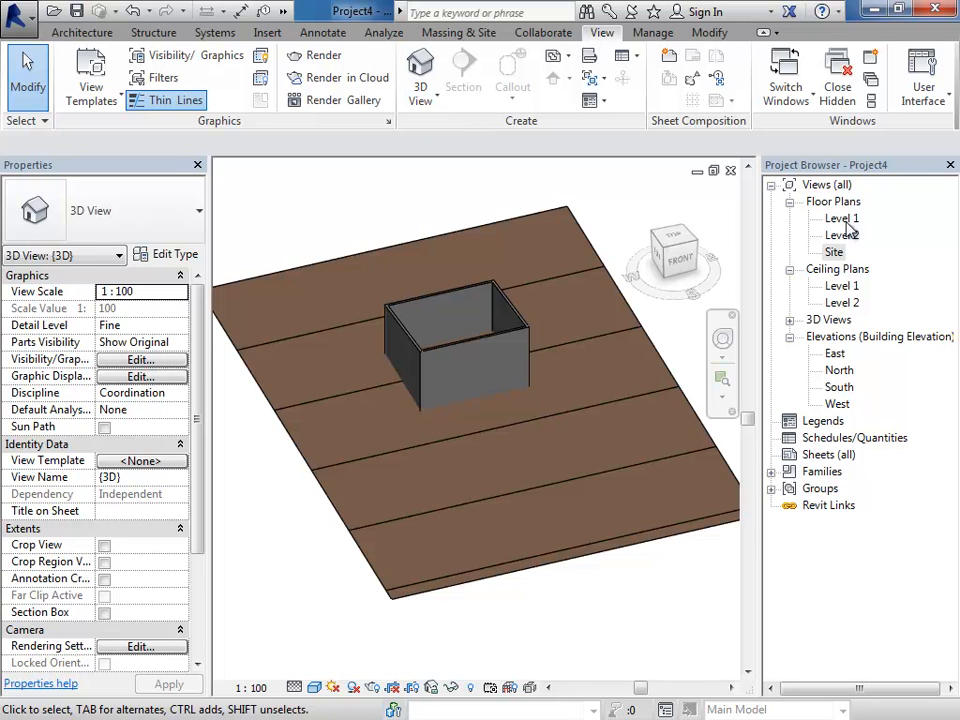
double_click(834, 252)
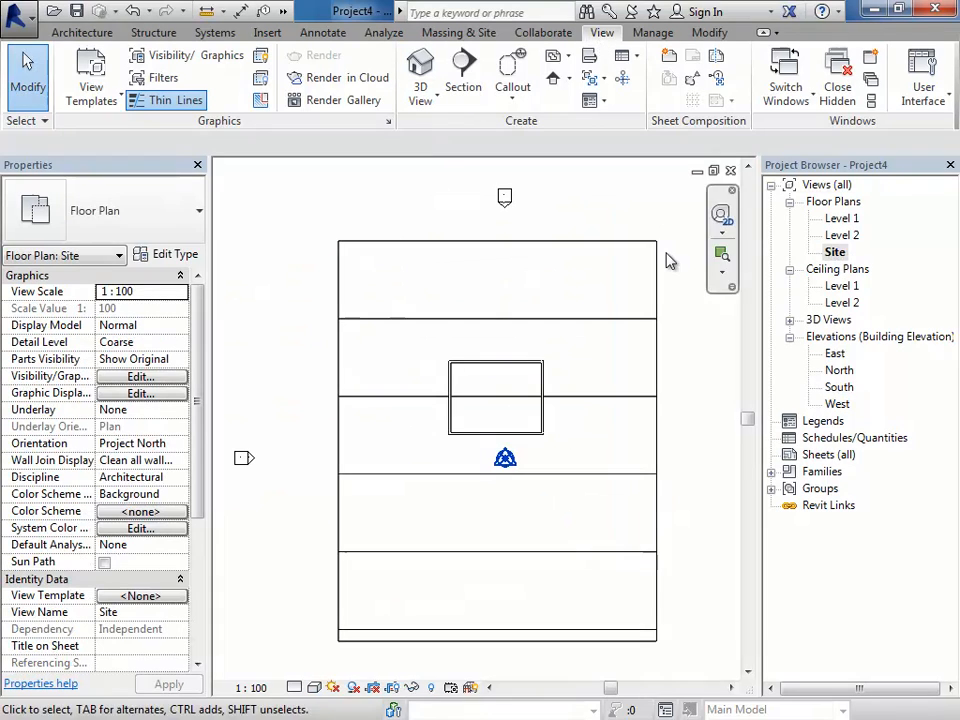
click(421, 97)
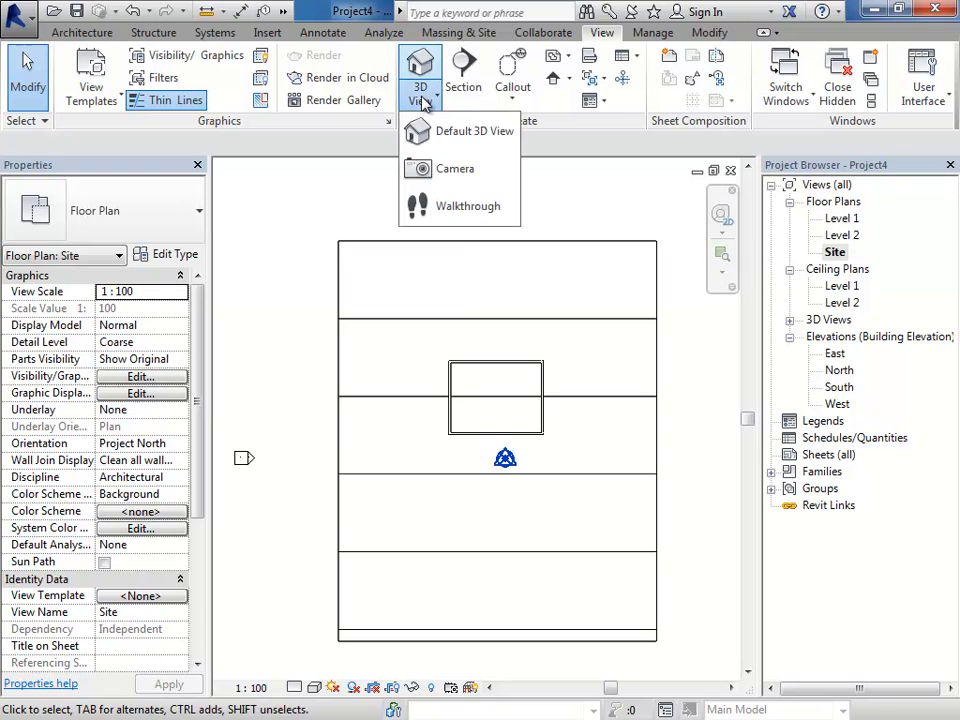
click(451, 170)
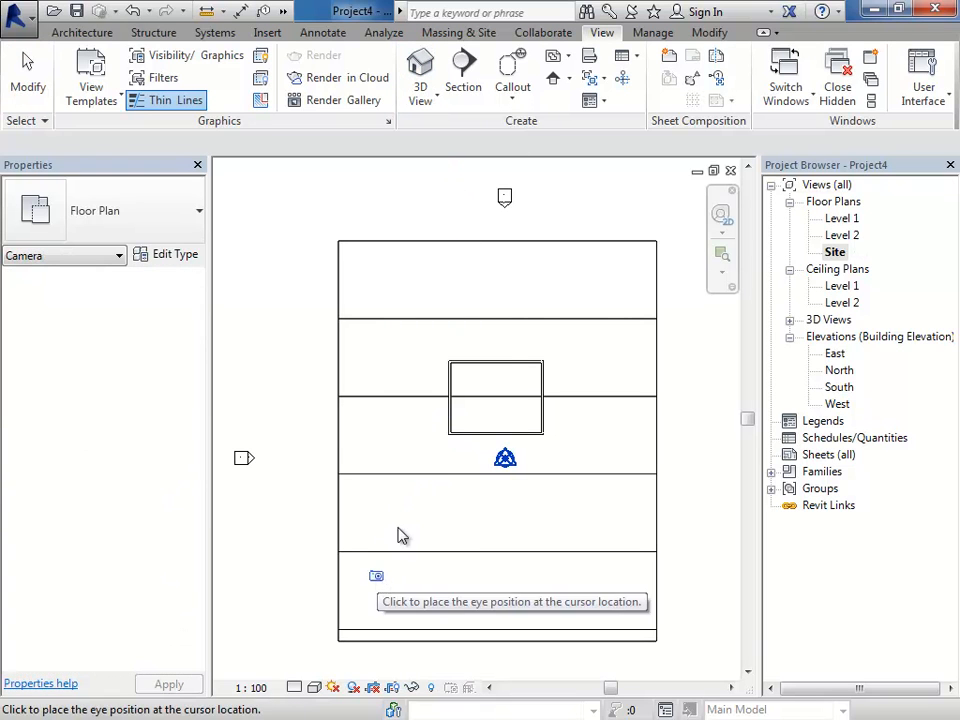
click(378, 576)
click(568, 293)
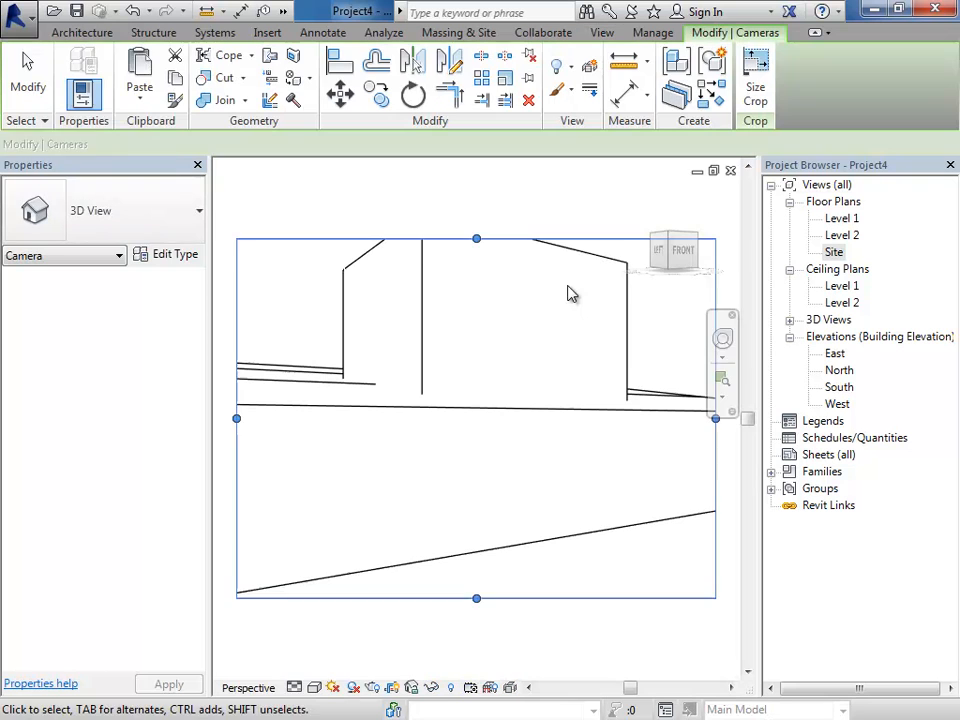
Step: Orbit the camera view with the steering wheel to an eye elevation of about 6784, framing the whole building
click(722, 340)
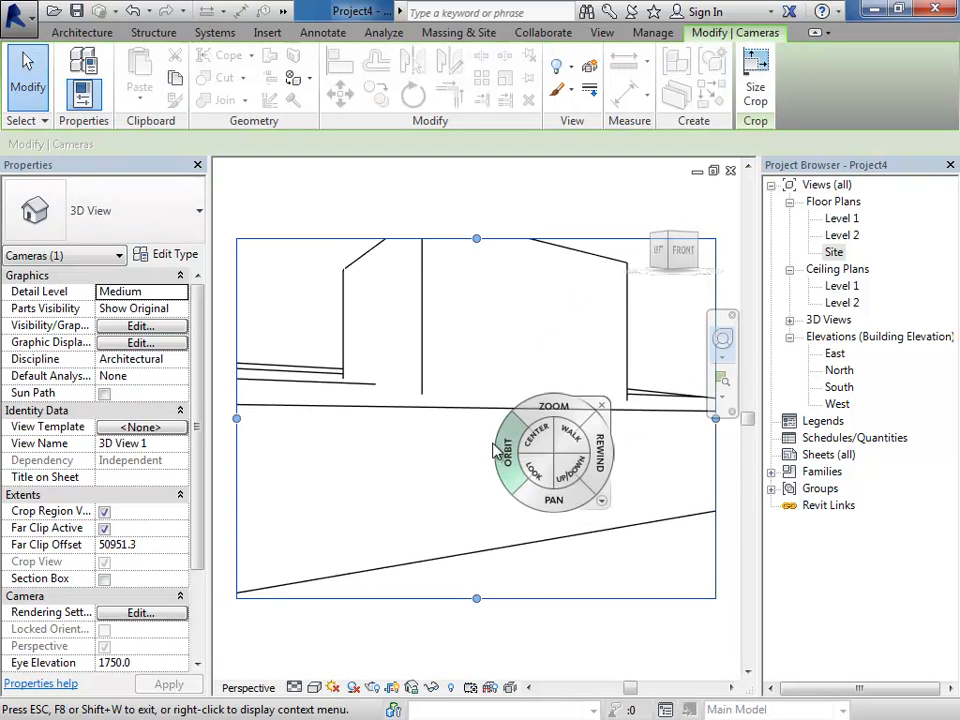
drag(525, 427, 503, 490)
drag(553, 574, 608, 506)
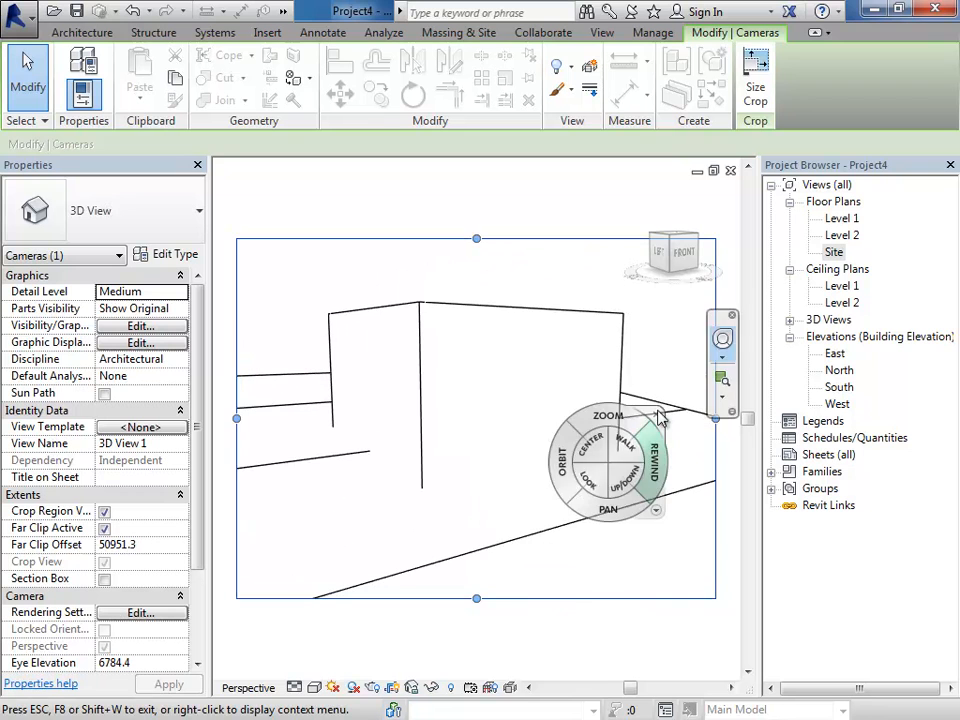
Step: Set the camera view to Fine detail level and the Shaded visual style
click(294, 687)
click(318, 666)
click(337, 651)
click(314, 687)
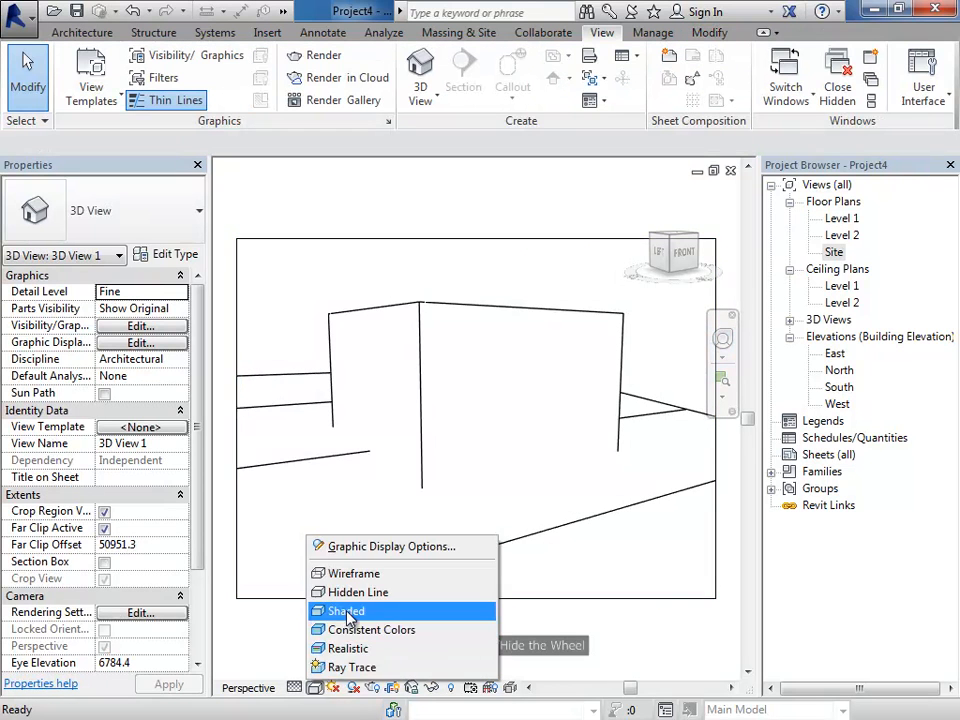
click(343, 610)
click(30, 86)
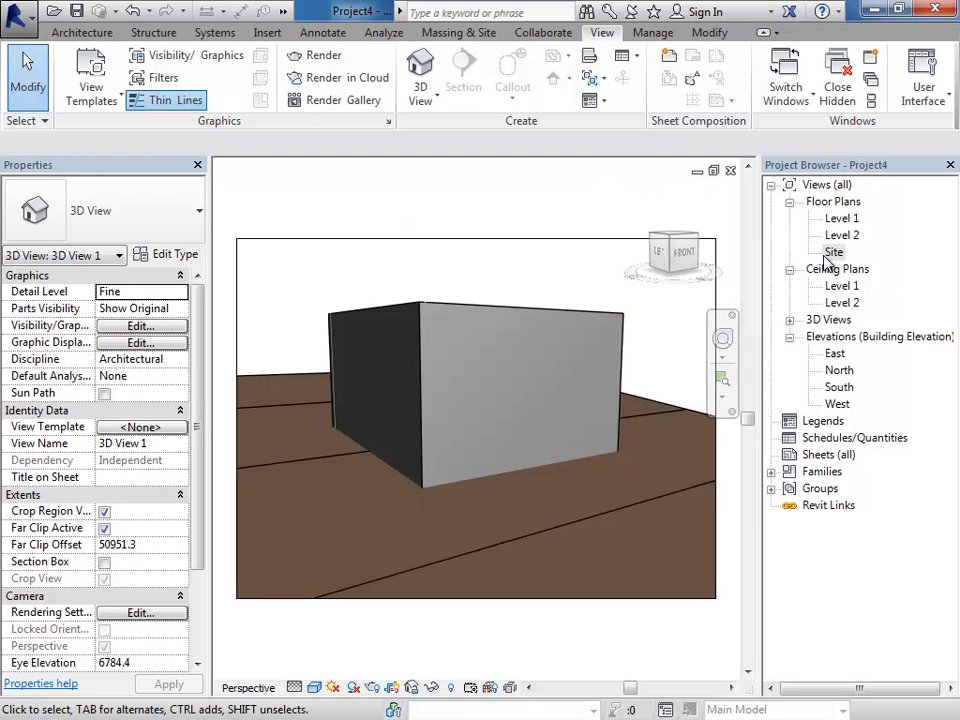
Step: Return to the default 3D view and orient it to show the whole toposurface with the walls
click(790, 320)
click(845, 337)
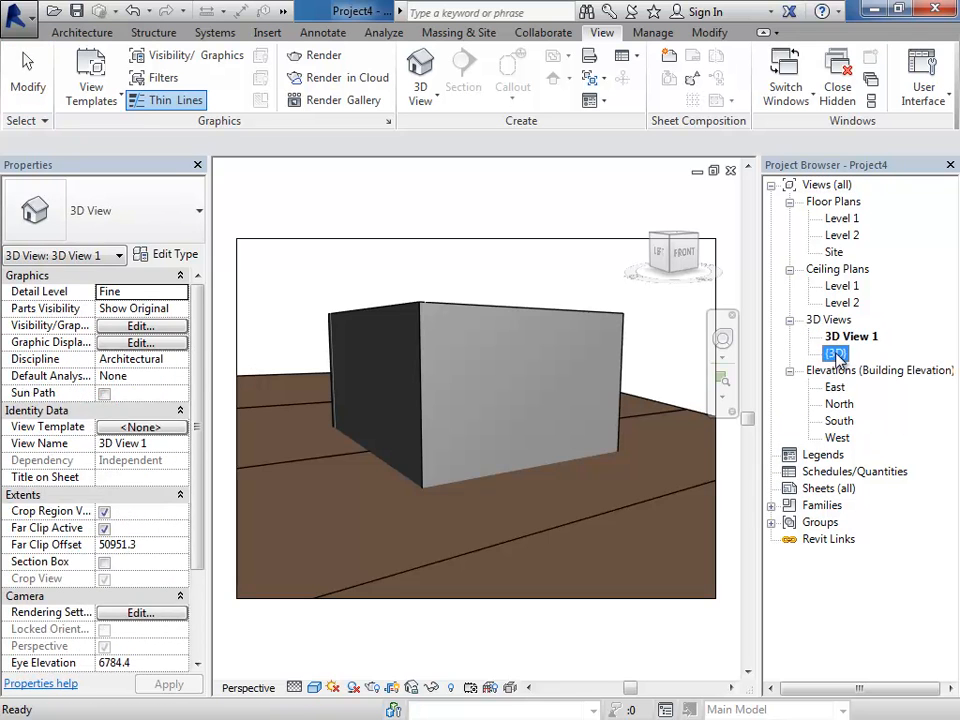
double_click(836, 354)
shift+middle_drag(501, 360, 520, 430)
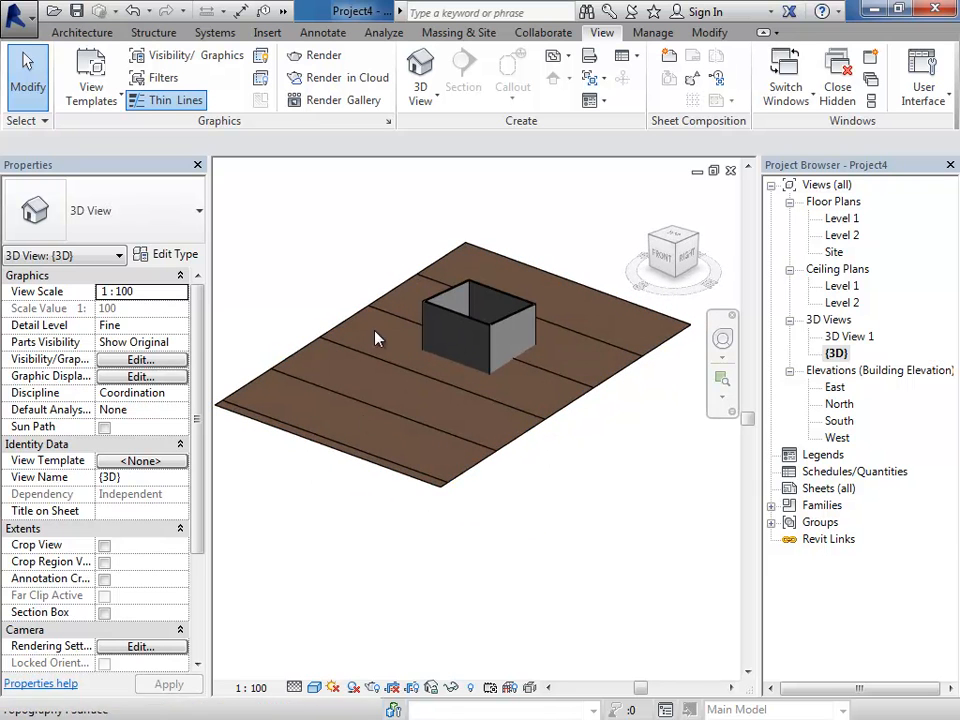
middle_drag(415, 366, 428, 421)
Step: Edit the toposurface in the Site plan, adding six points at absolute elevation 0.0 in a curve below the building, and finish the surface
click(478, 308)
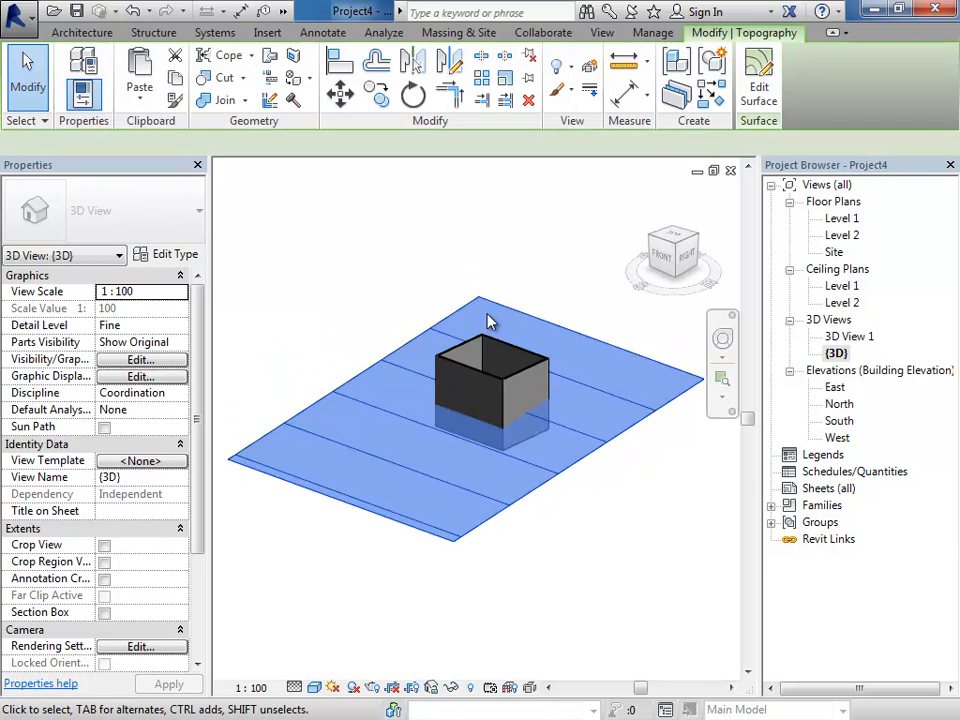
click(760, 95)
click(768, 115)
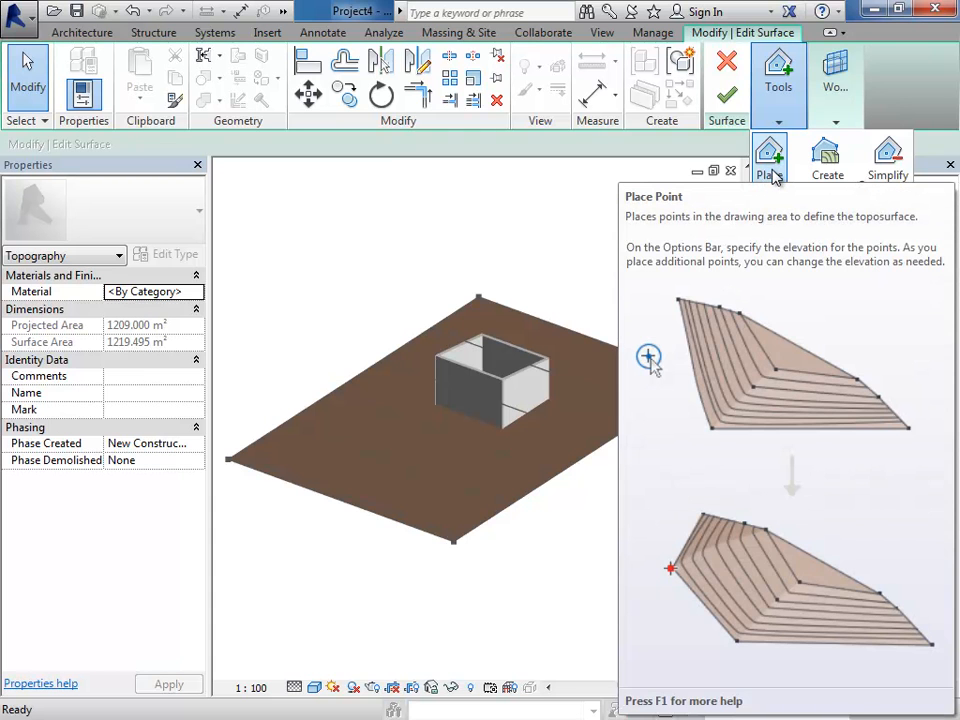
click(772, 175)
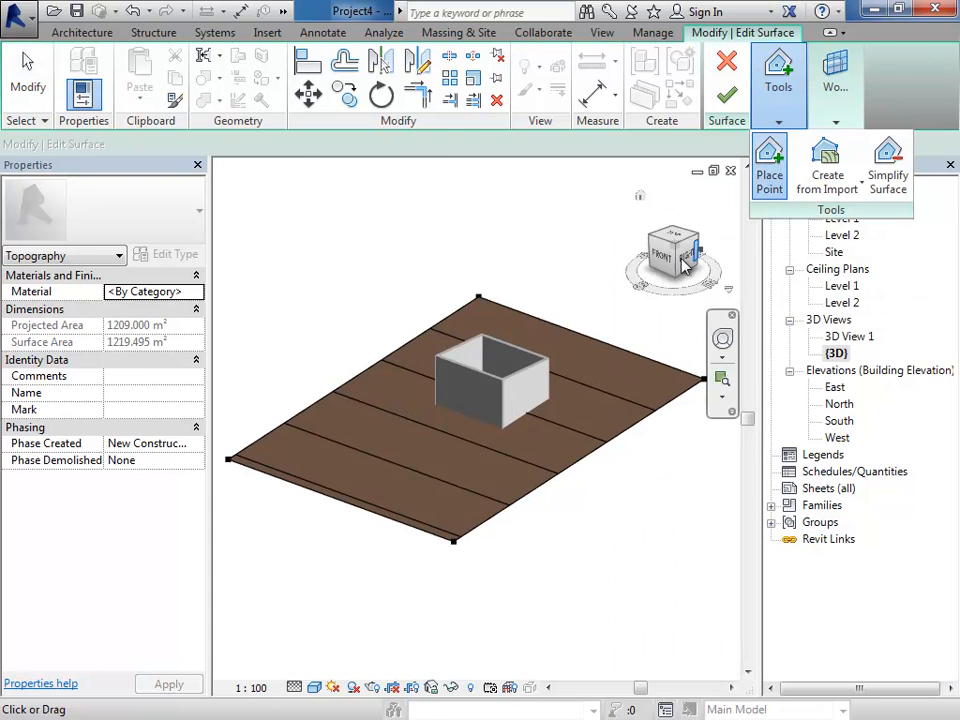
double_click(832, 253)
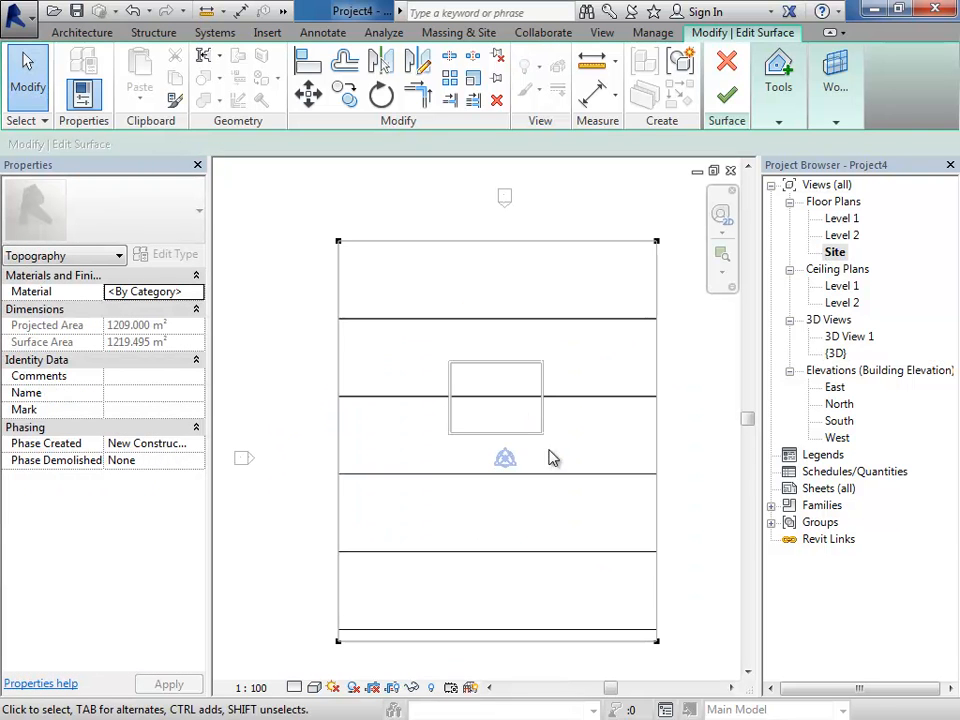
click(778, 85)
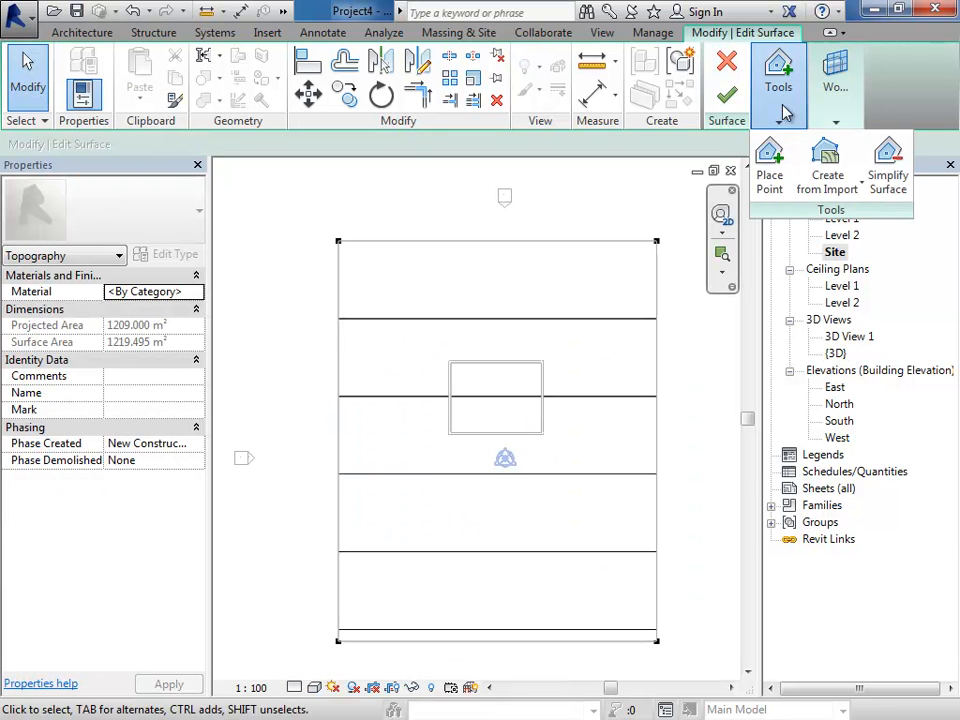
click(769, 170)
click(405, 442)
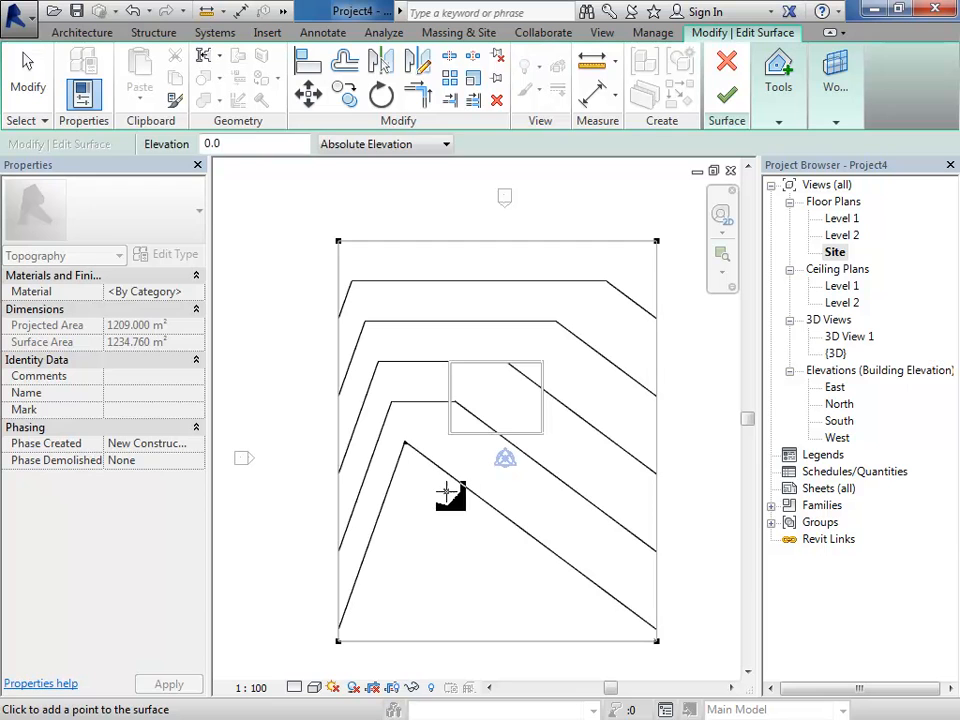
click(456, 489)
click(516, 491)
click(556, 483)
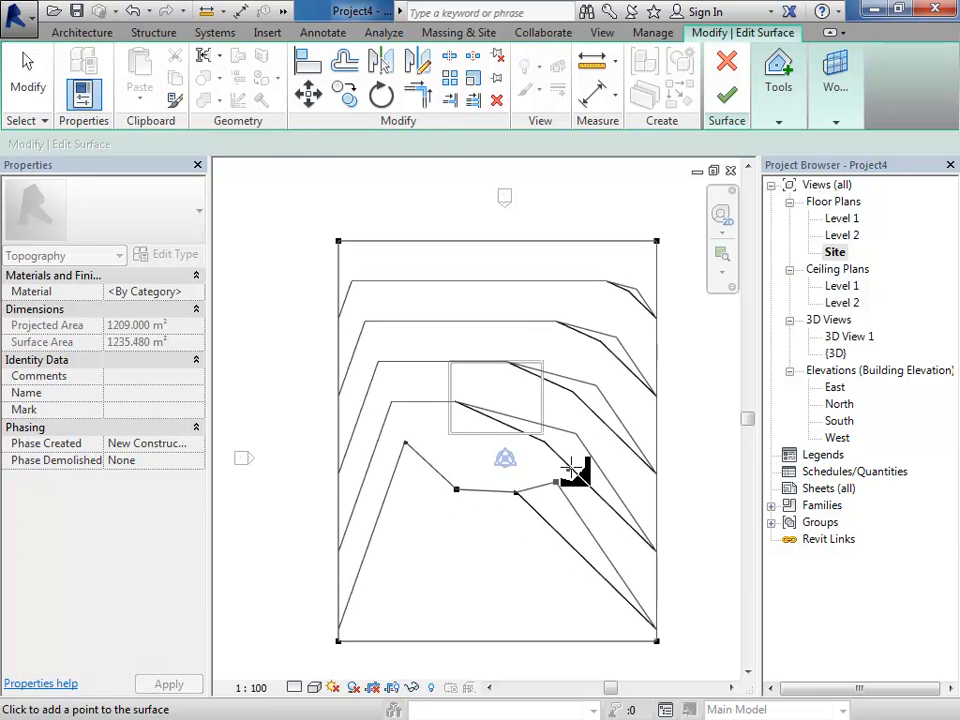
click(585, 454)
click(601, 410)
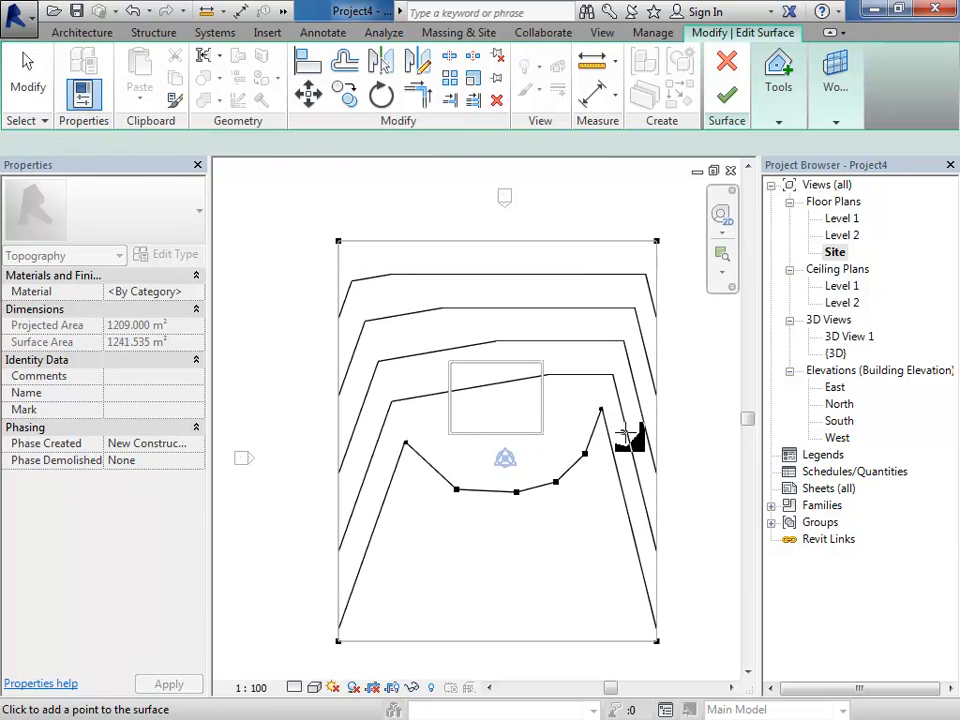
click(27, 66)
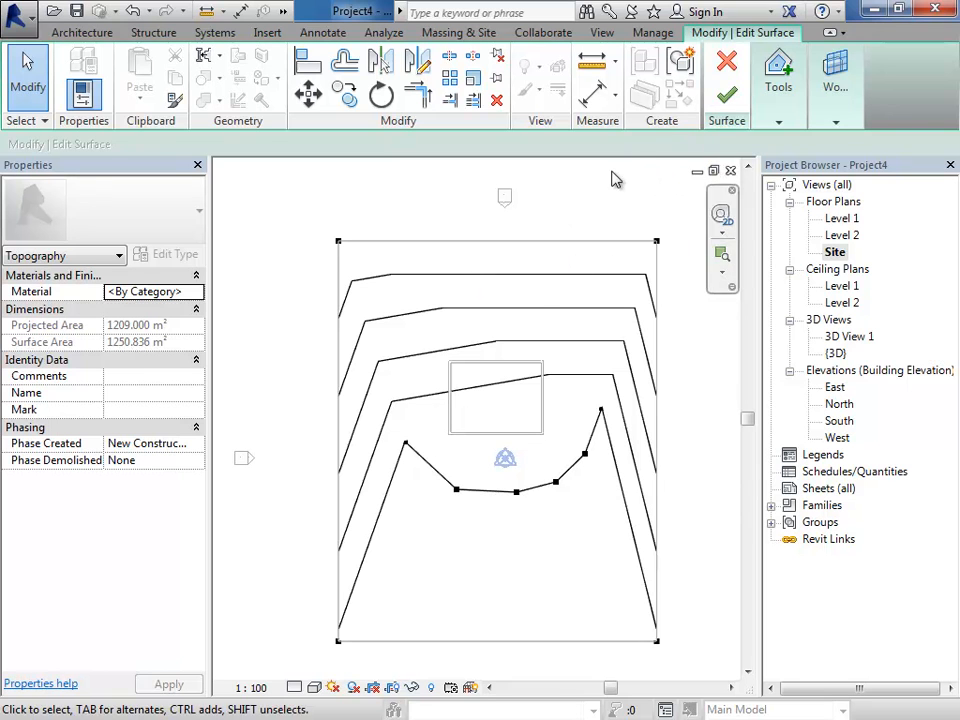
click(727, 95)
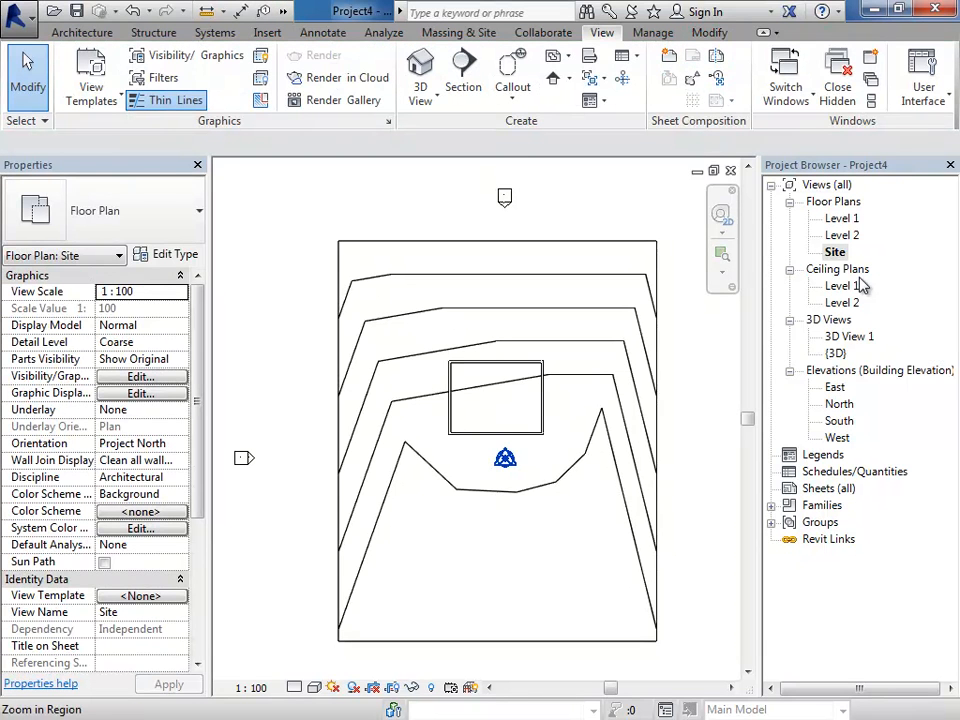
Step: Examine the reshaped toposurface around the walls in the default 3D view
double_click(835, 352)
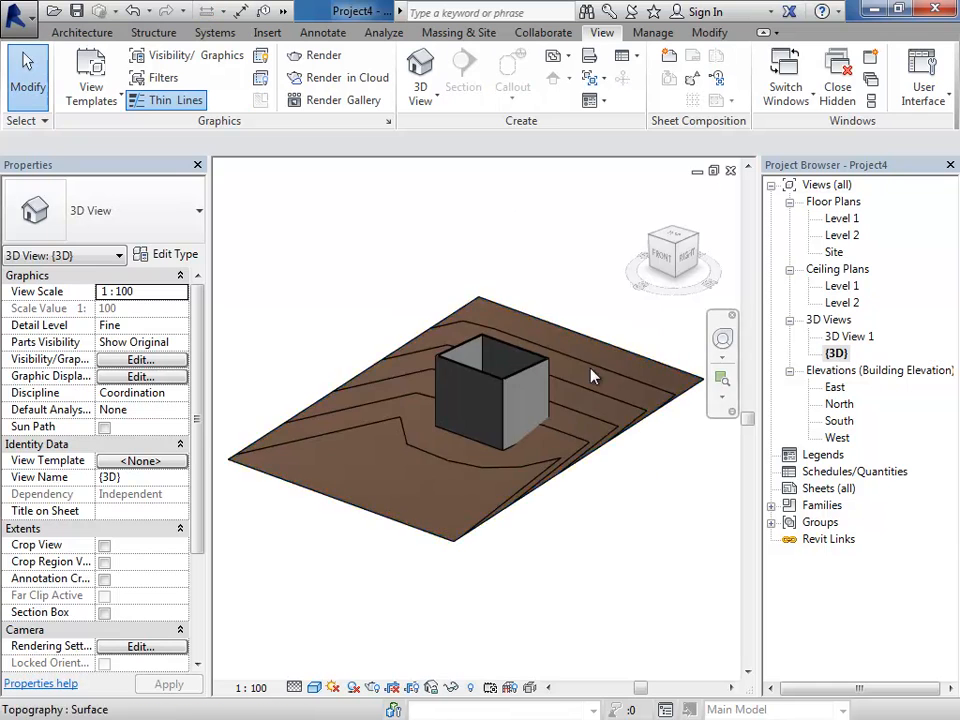
mouse_move(510, 448)
shift+middle_down()
mouse_move(519, 403)
mouse_move(606, 371)
mouse_move(505, 427)
shift+middle_up()
scroll(405, 440, up, 2)
scroll(380, 430, up, 2)
shift+middle_drag(354, 418, 386, 440)
scroll(386, 440, down, 2)
shift+middle_drag(465, 381, 503, 406)
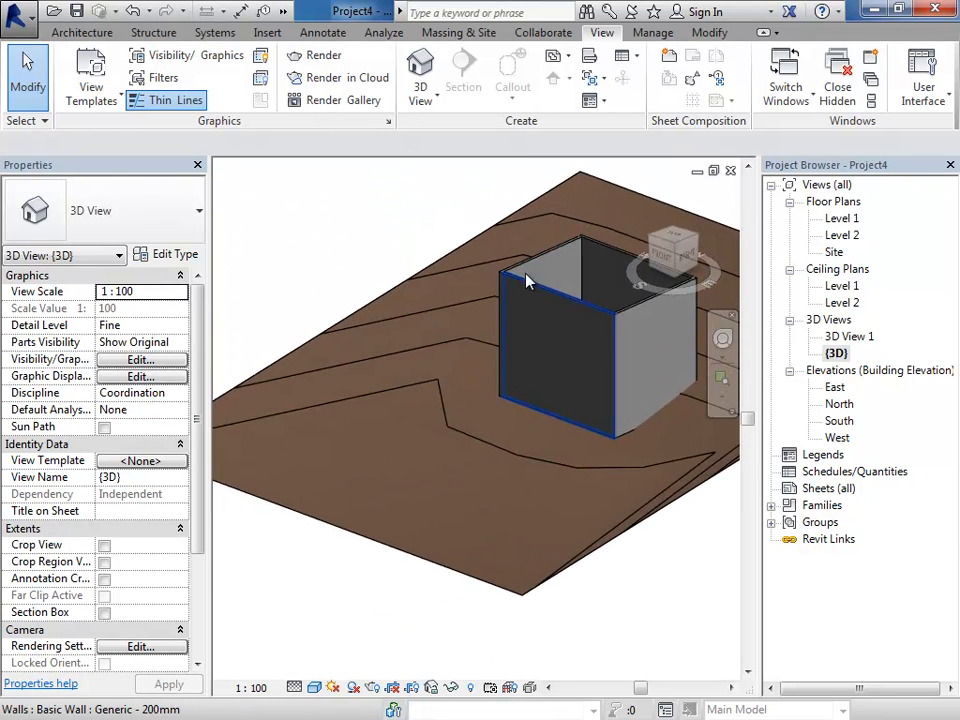
Step: Reopen the toposurface for editing in the Site plan and add five points at absolute elevation 0.0 in an arc above the building
click(536, 210)
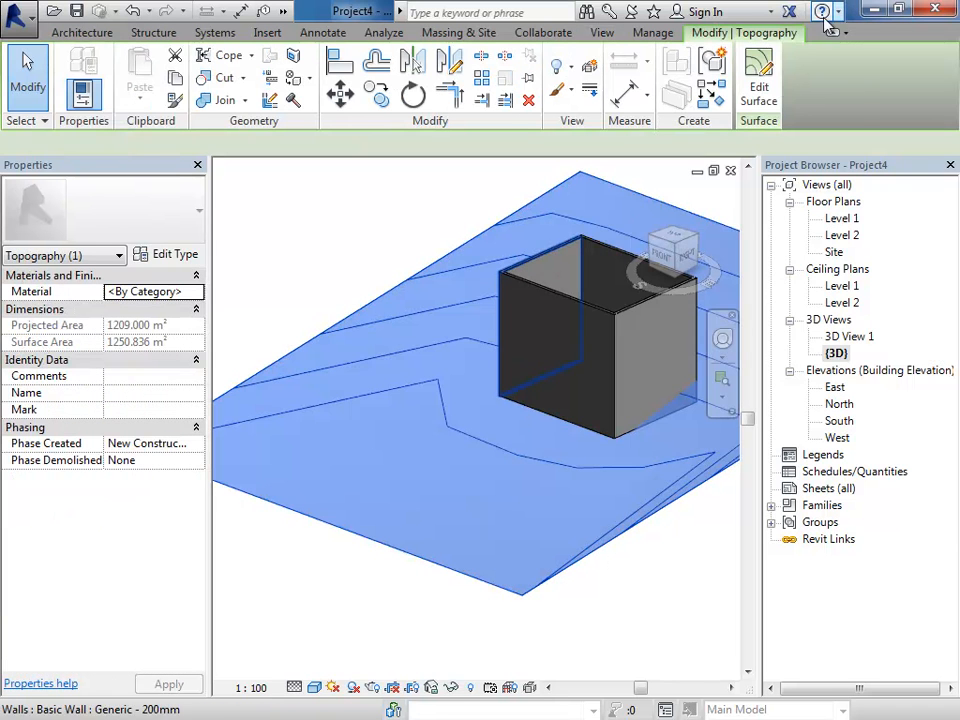
click(760, 80)
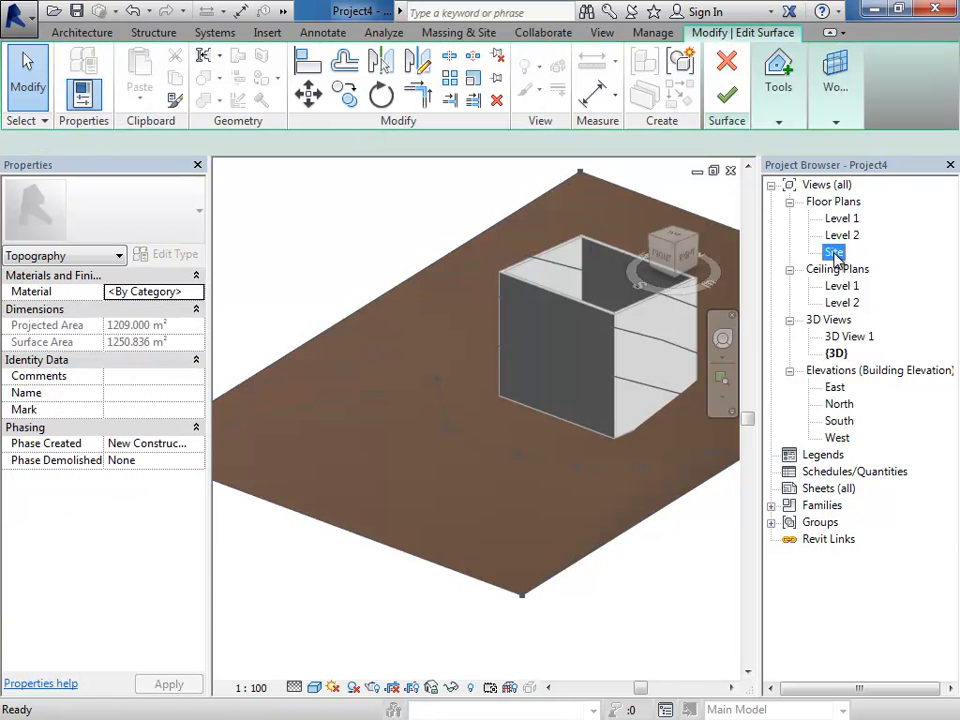
double_click(835, 251)
middle_drag(559, 424, 525, 403)
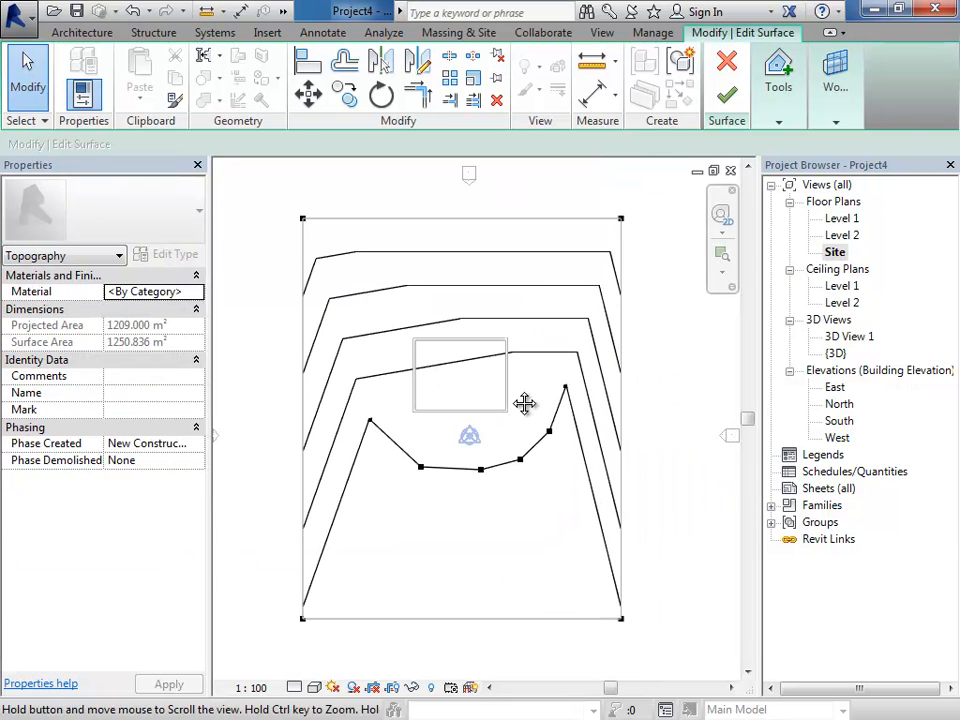
click(776, 117)
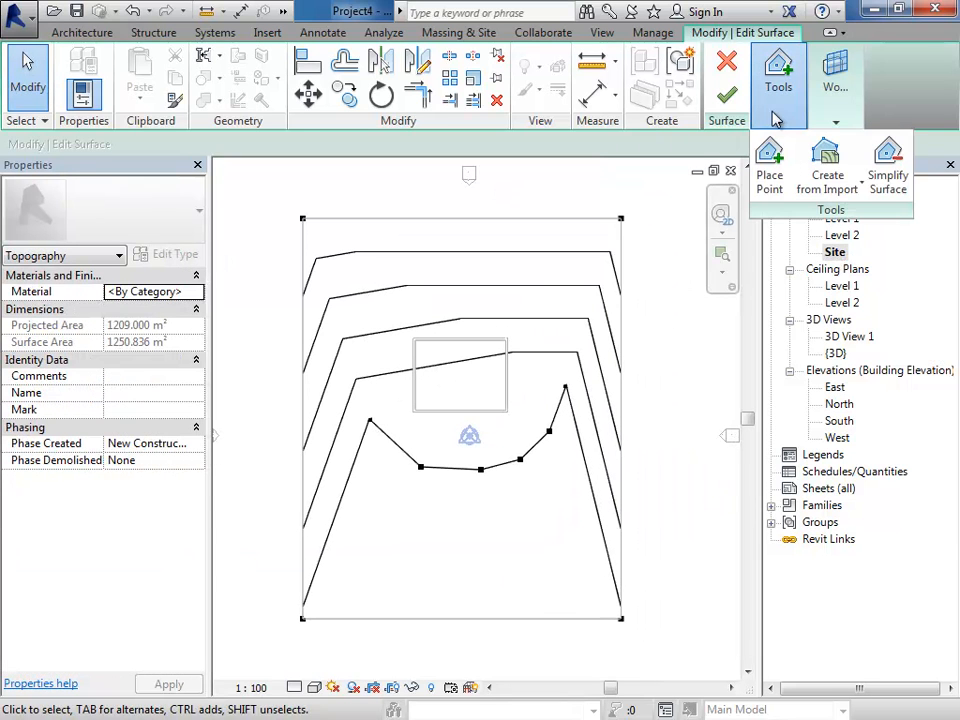
click(770, 170)
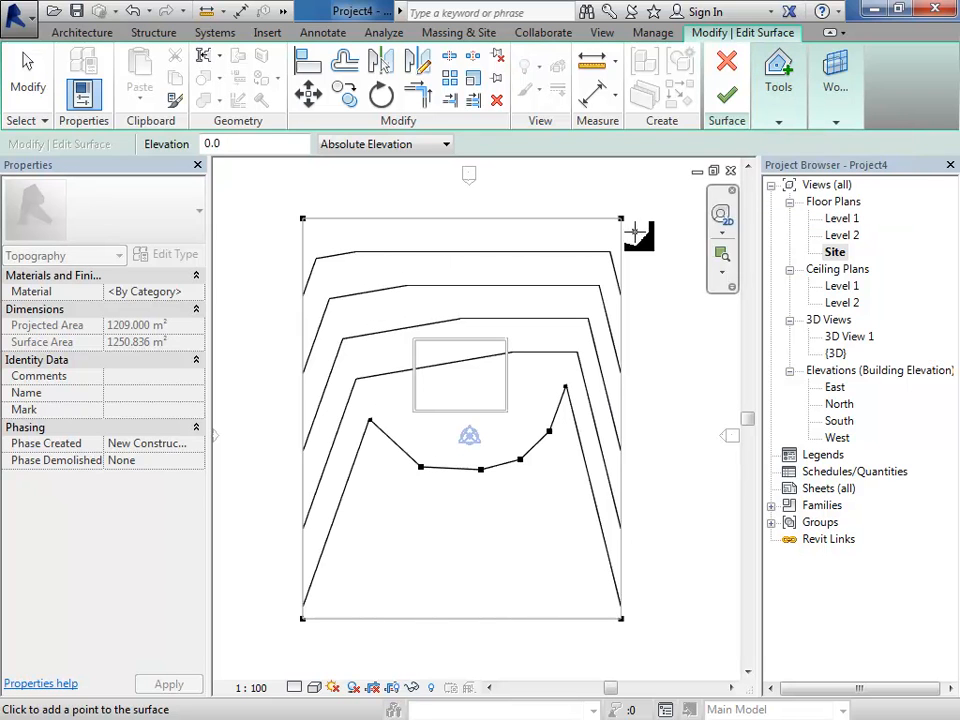
click(404, 248)
click(432, 292)
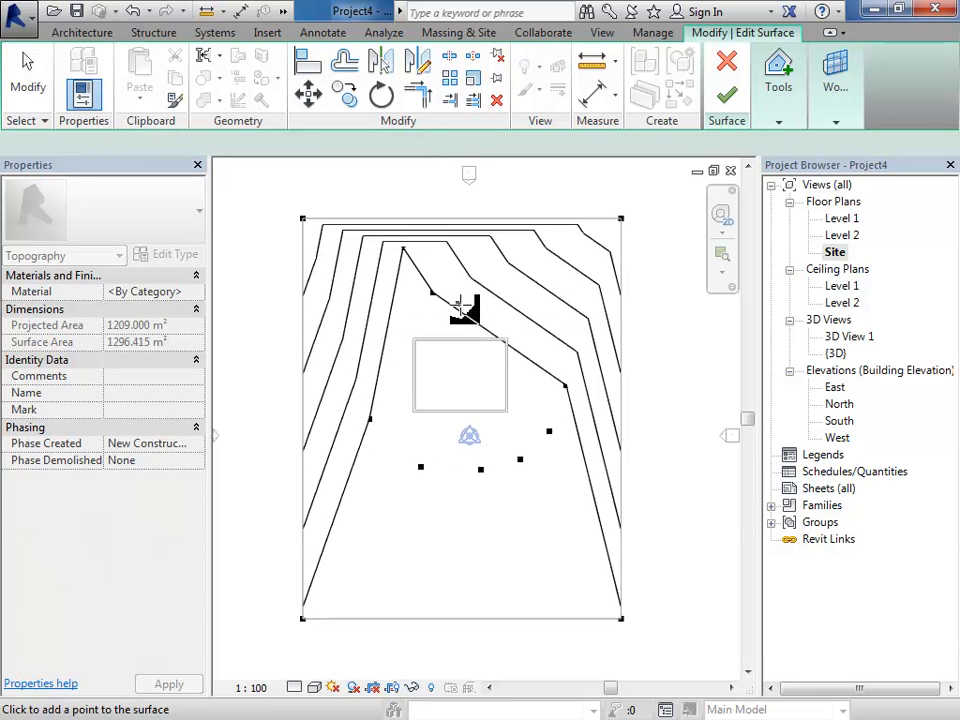
click(467, 307)
click(515, 301)
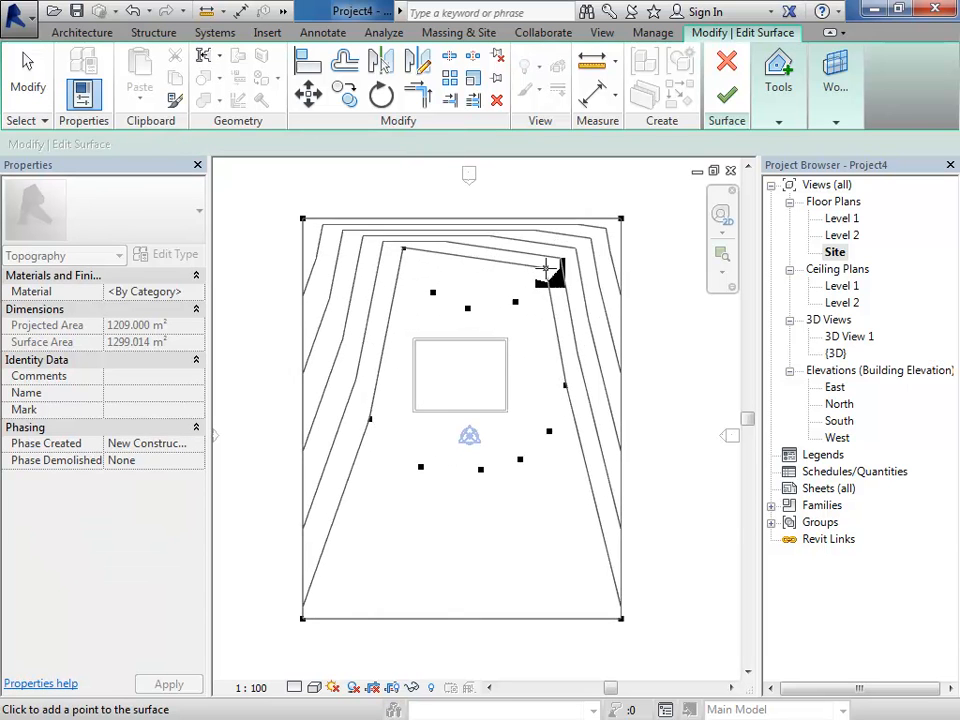
click(27, 68)
Step: Set the elevation of the five interior points above the building to 7500 and finish the surface
drag(376, 229, 591, 333)
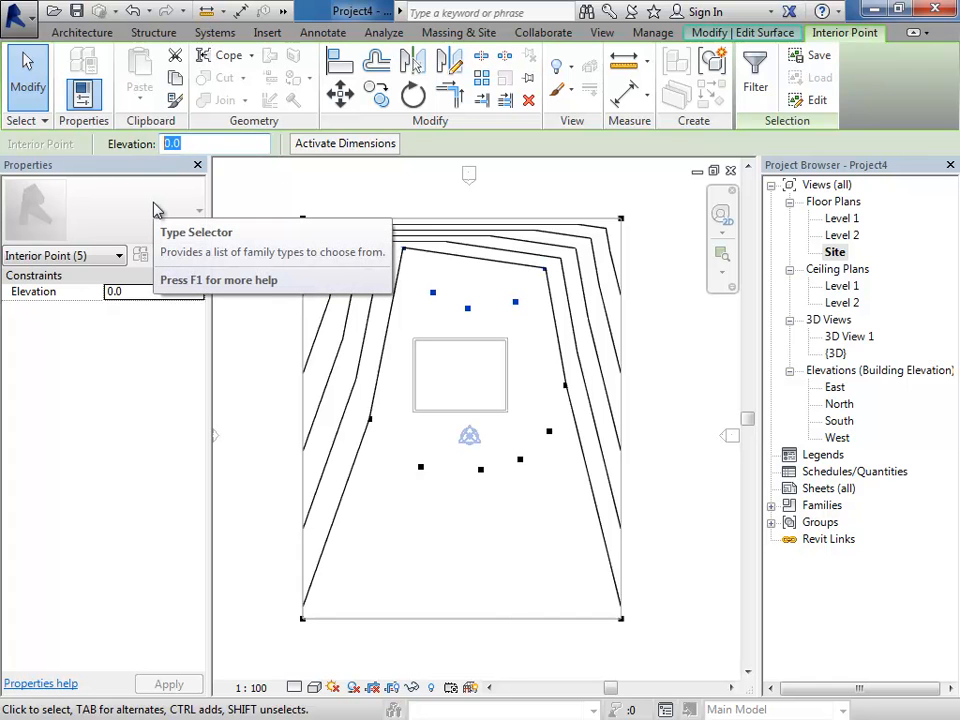
text(7500)
key(Return)
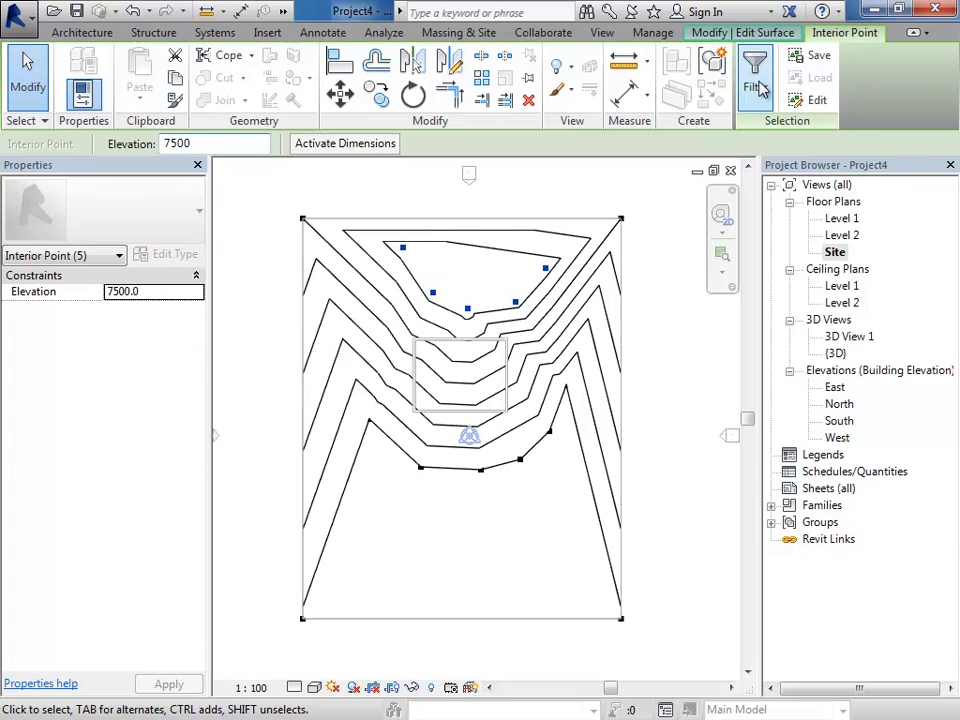
click(386, 197)
click(722, 95)
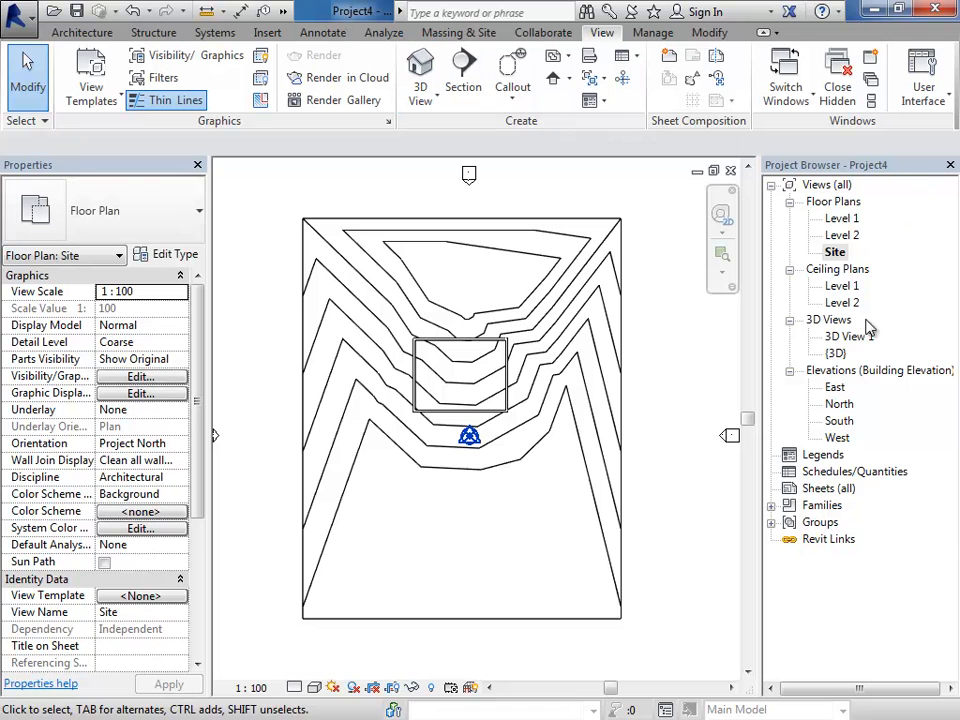
Step: Inspect in the default 3D view how the raised terrain meets the walls and the building's interior
double_click(842, 357)
shift+middle_drag(600, 372, 622, 348)
scroll(591, 310, up, 2)
middle_drag(591, 310, 481, 373)
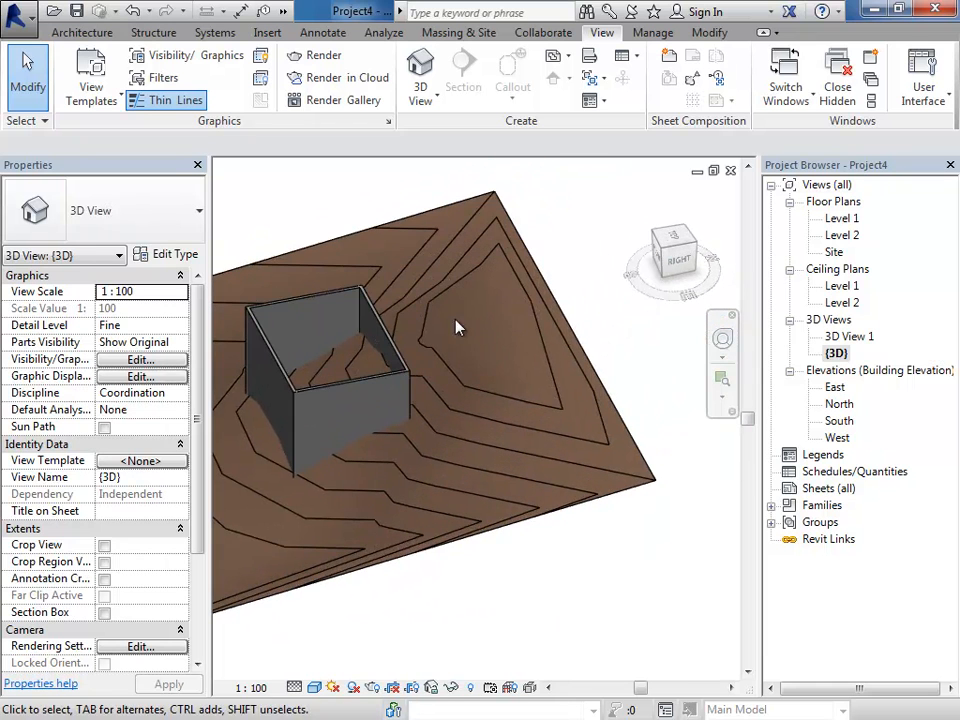
shift+middle_drag(497, 315, 376, 295)
shift+middle_drag(287, 260, 358, 360)
scroll(356, 420, up, 2)
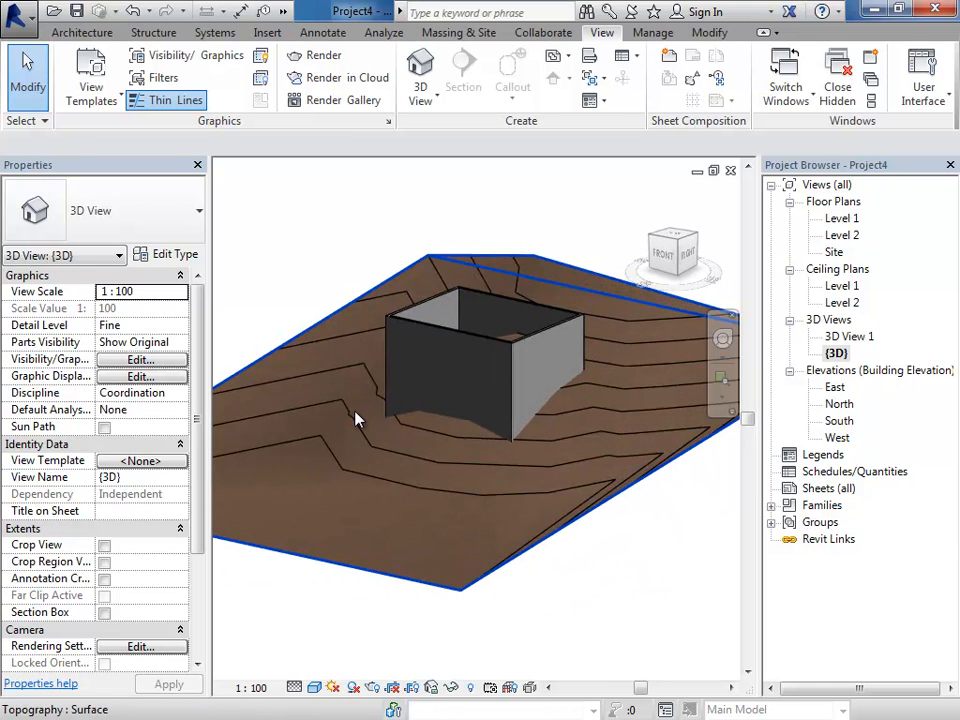
shift+middle_drag(356, 418, 417, 392)
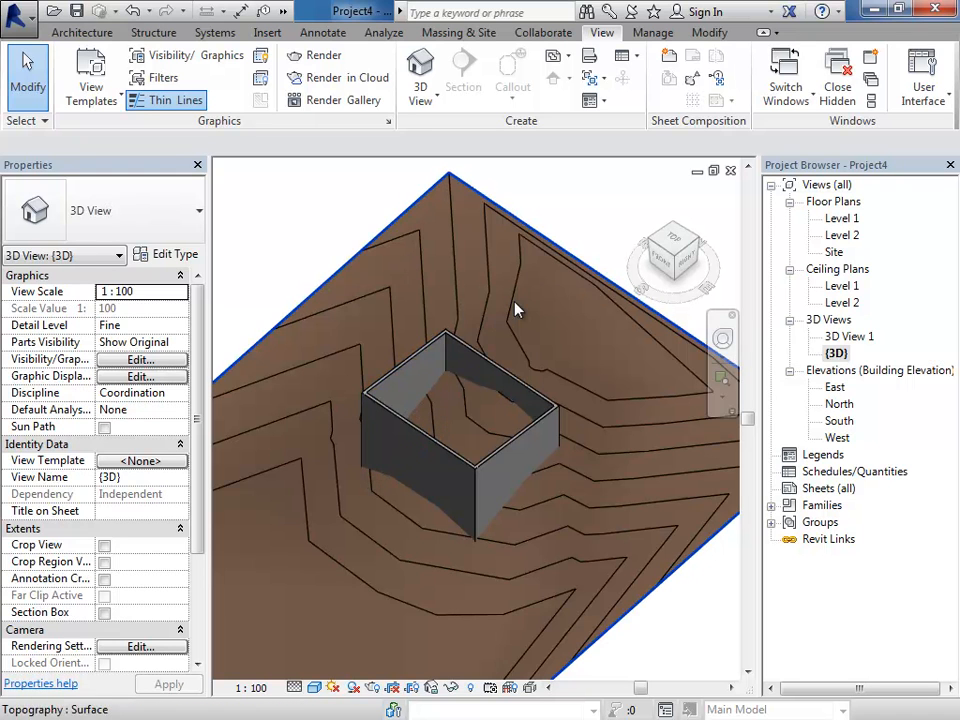
Step: In the Site plan, create a building pad on Level 1 with a rectangular boundary along the outer faces of the walls
double_click(834, 252)
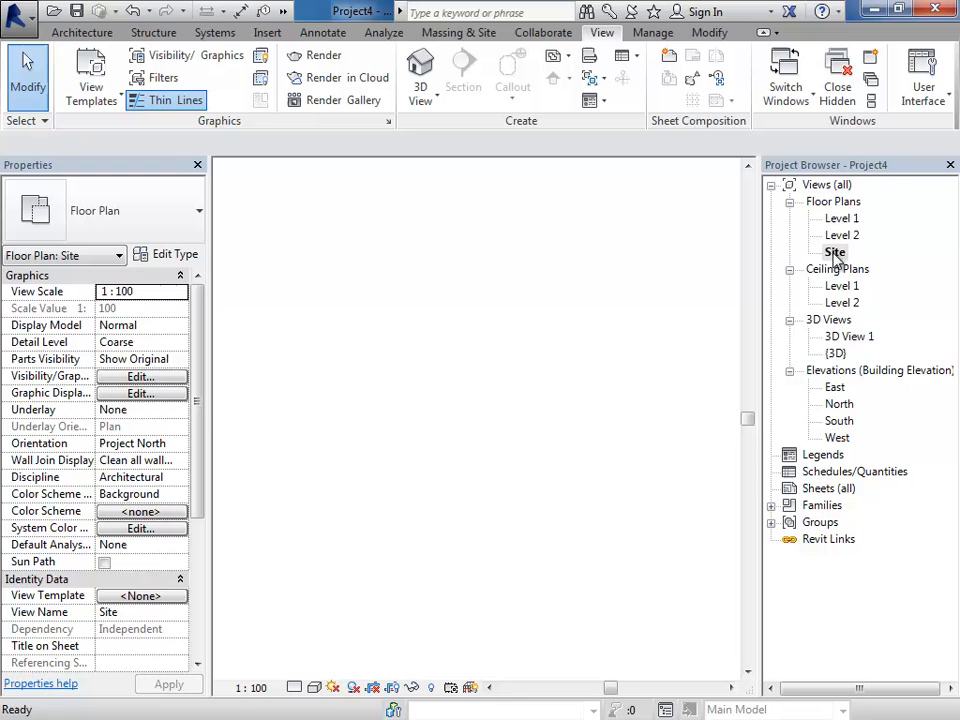
click(458, 33)
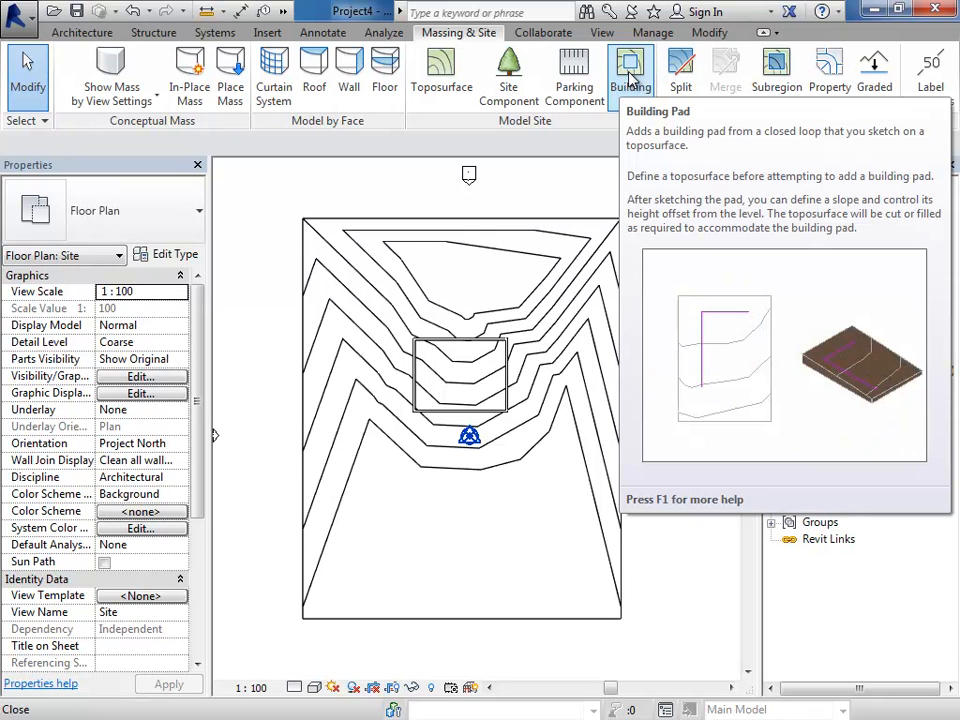
click(629, 84)
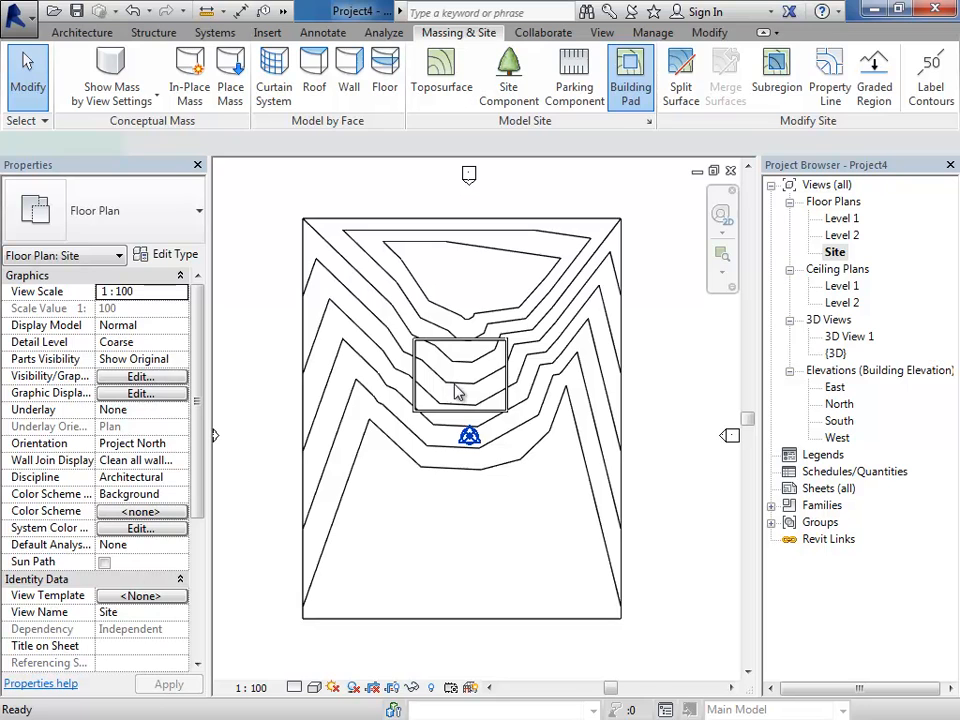
scroll(497, 371, up, 3)
scroll(407, 401, up, 5)
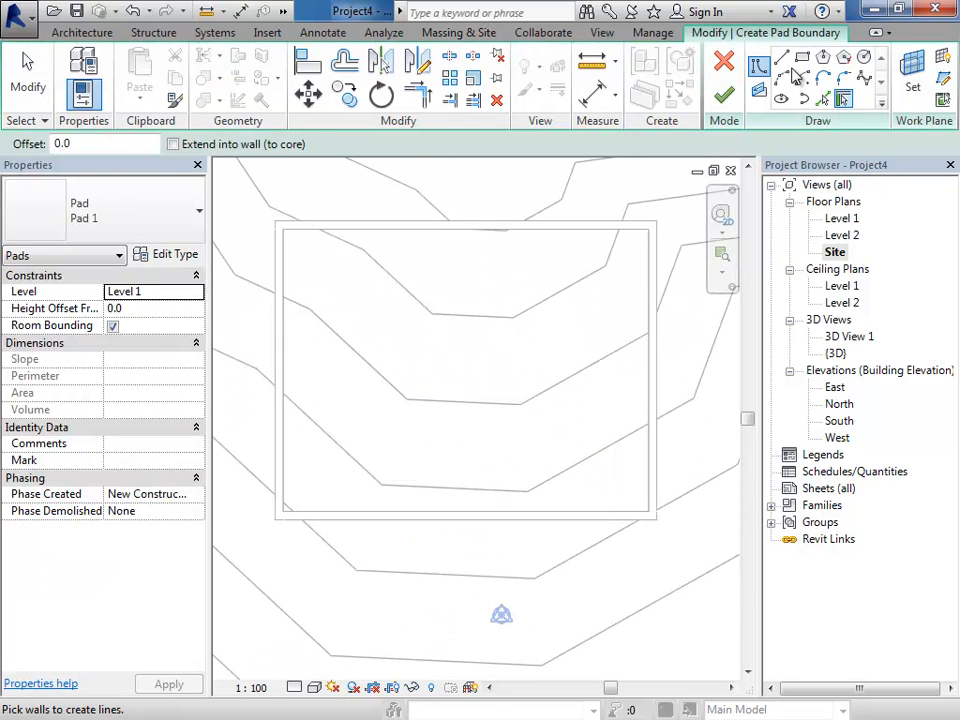
click(804, 61)
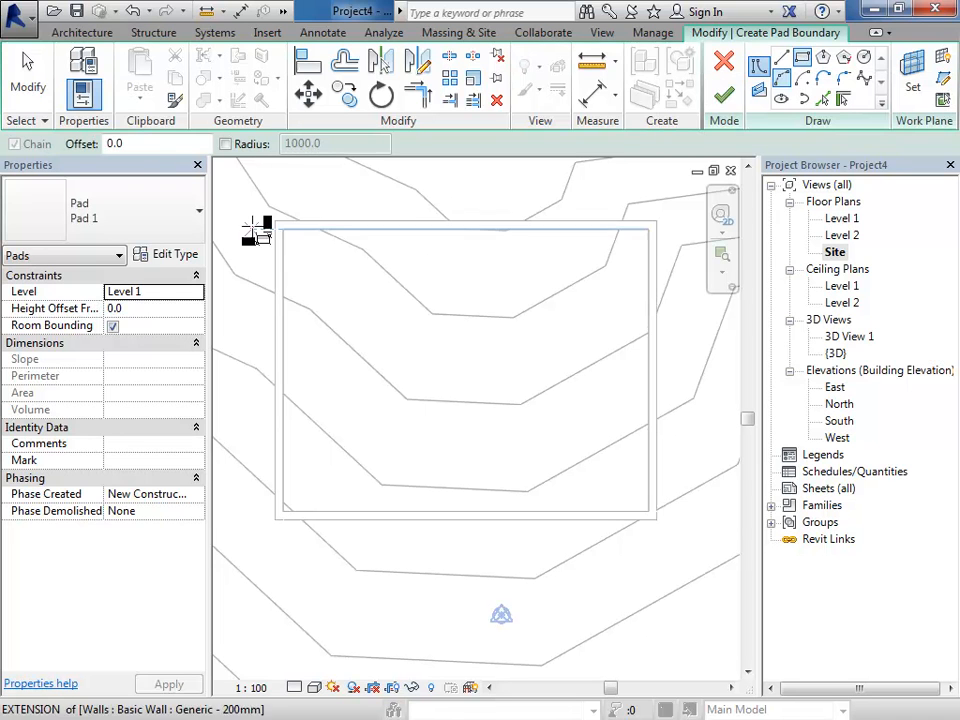
click(321, 296)
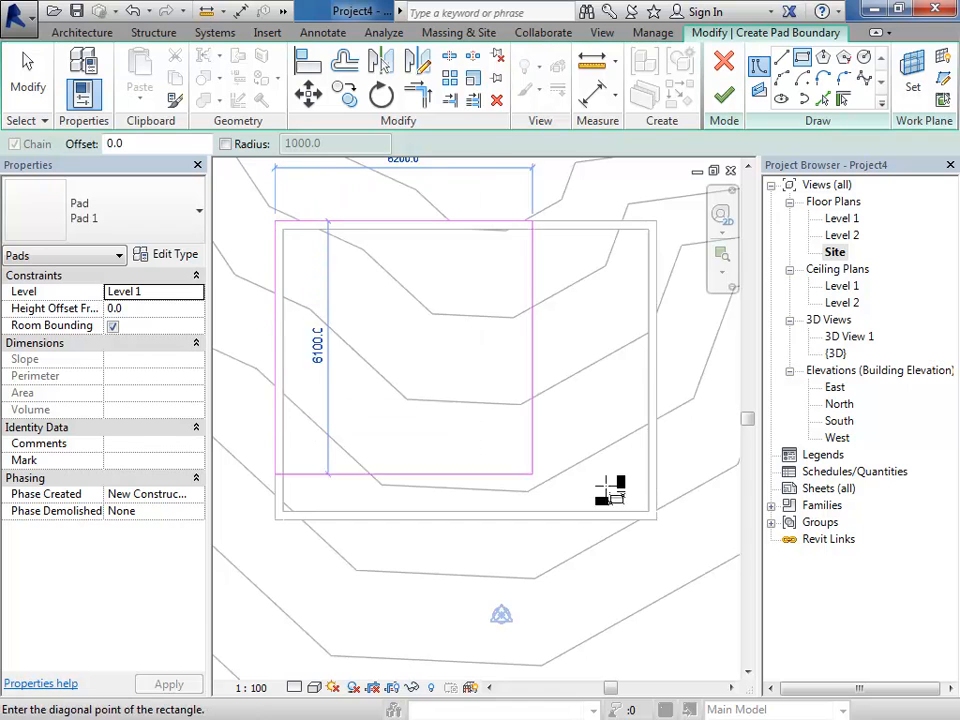
click(655, 519)
click(723, 94)
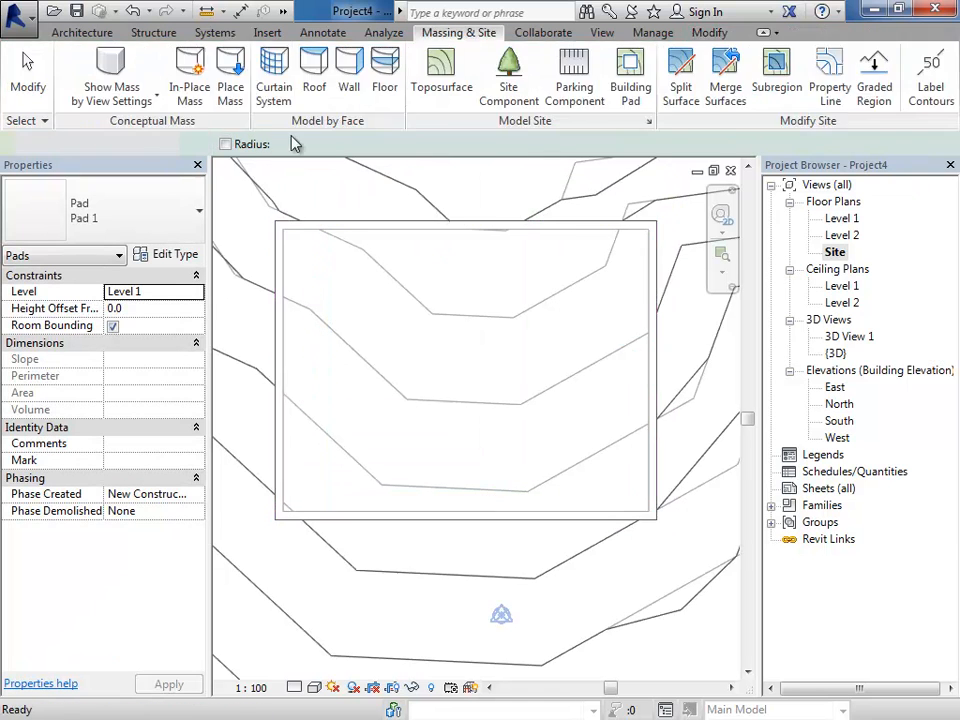
Step: Check the building pad inside the walls and the surrounding cut terrain from several angles in the default 3D view
double_click(834, 354)
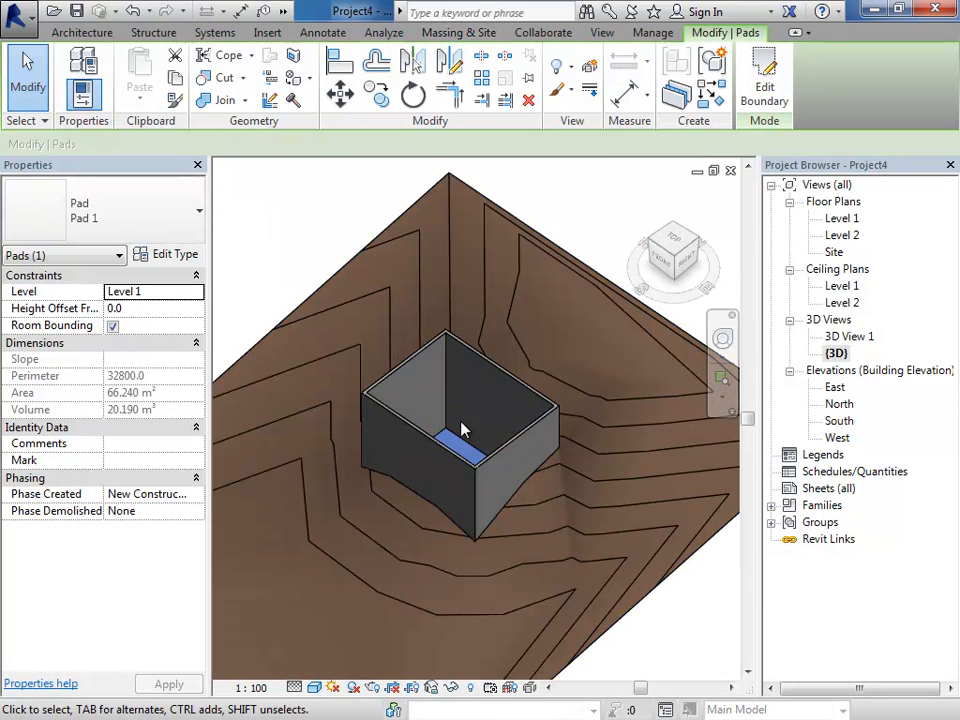
key(Escape)
shift+middle_drag(566, 234, 498, 420)
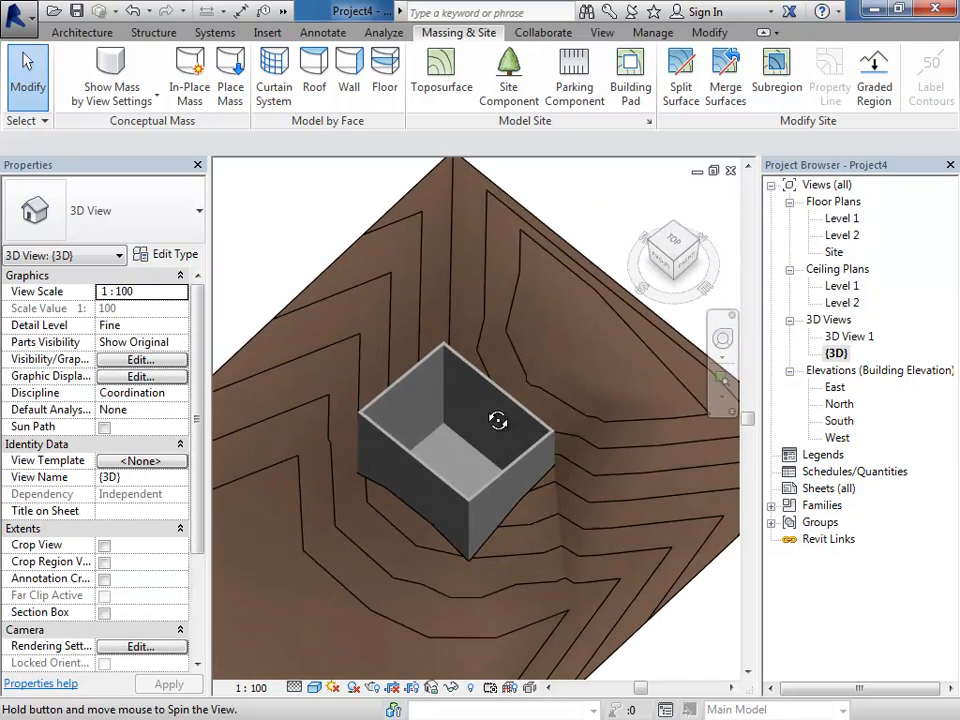
scroll(401, 465, up, 2)
scroll(510, 337, down, 3)
shift+middle_drag(512, 339, 536, 370)
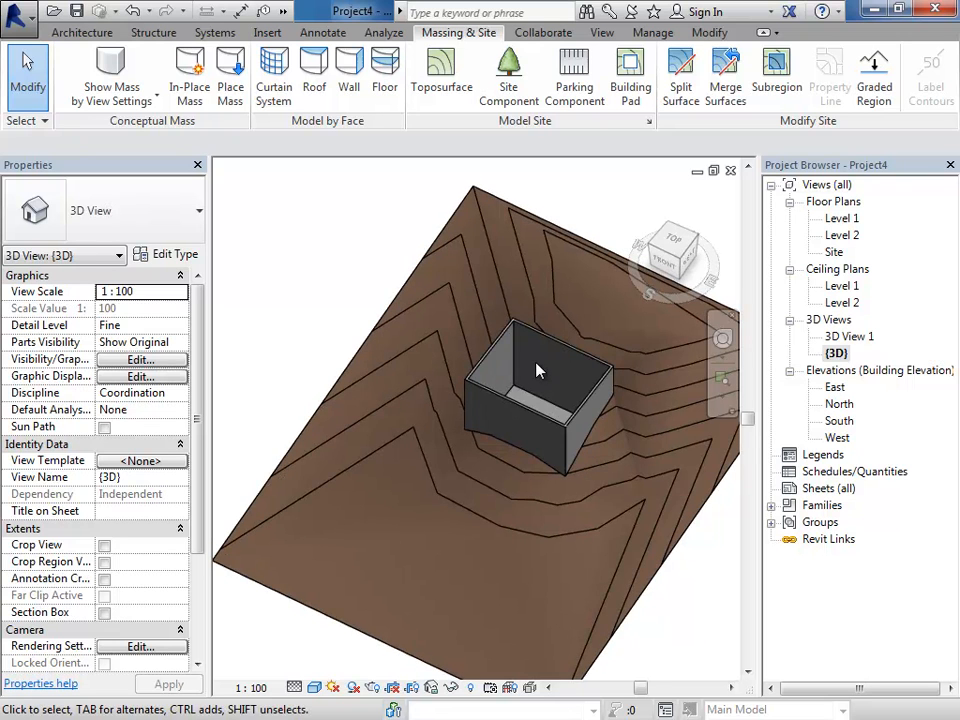